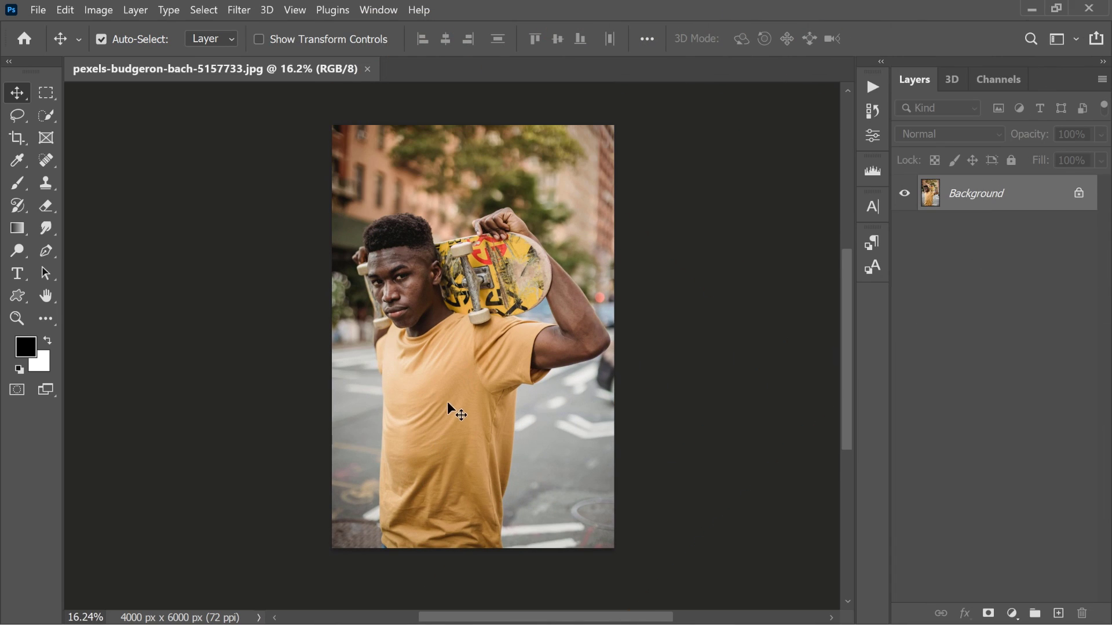
scroll(437, 381, "up", 2)
Step: Auto-select the skateboarder and his board using Quick Selection and Select Subject
scroll(442, 369, "down", 1)
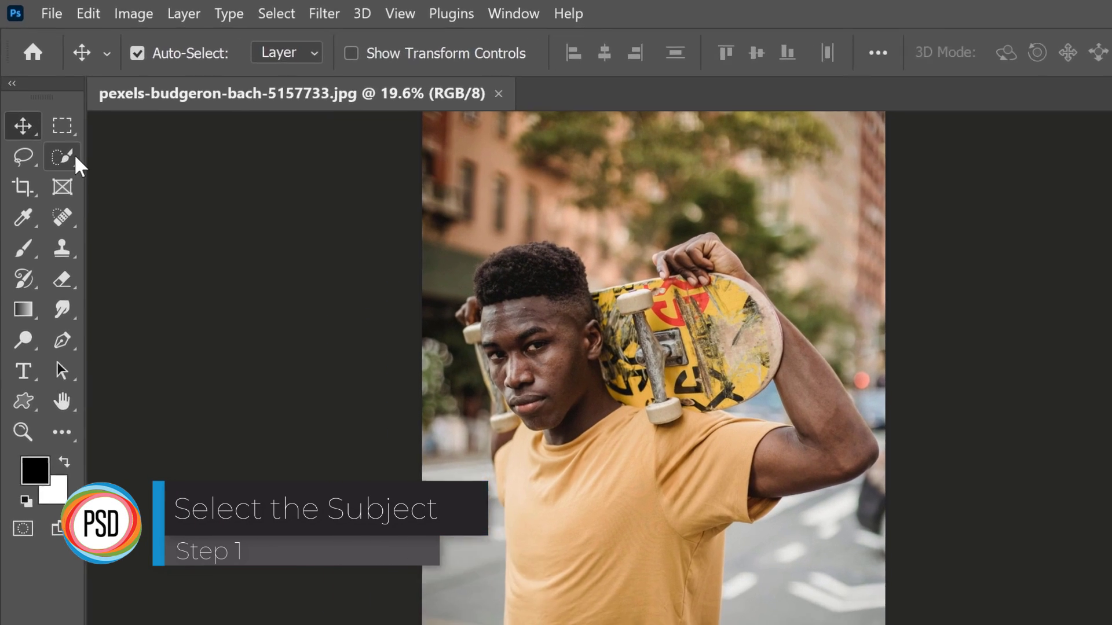
left_click(46, 116)
left_click(168, 210)
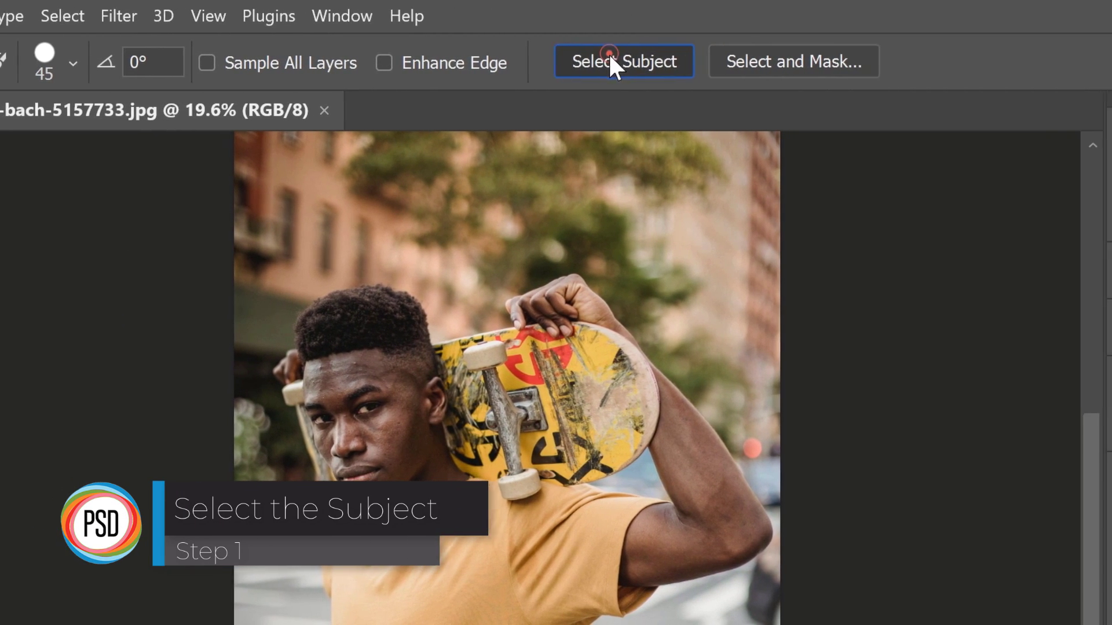
left_click(873, 58)
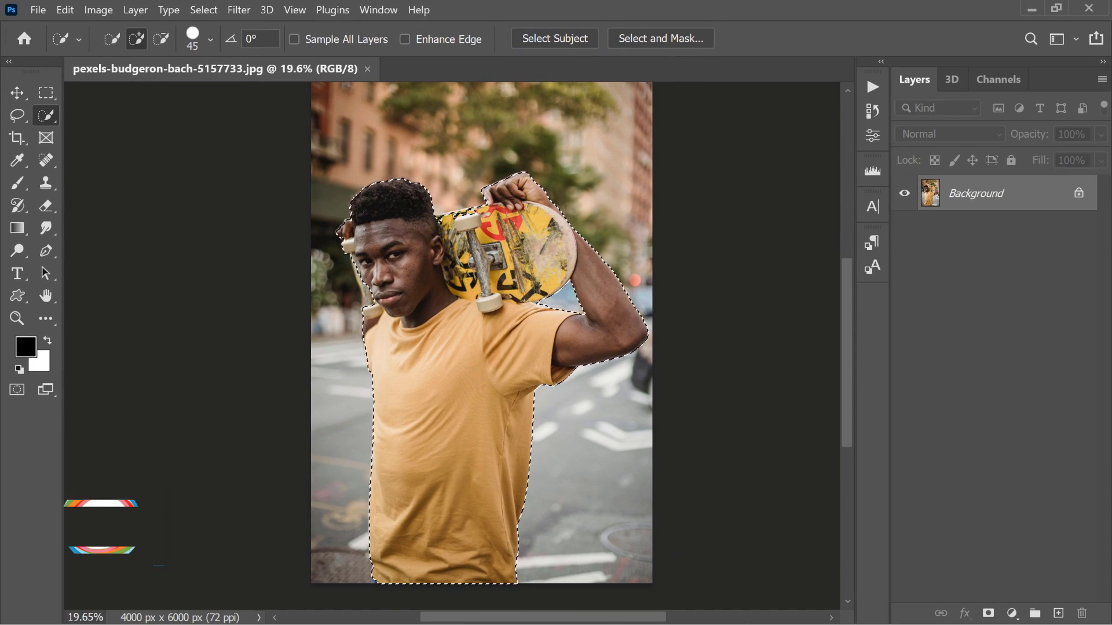
Step: Zoom in and refine the selection edge along the board and shirt with a smaller brush
scroll(380, 198, "up", 6)
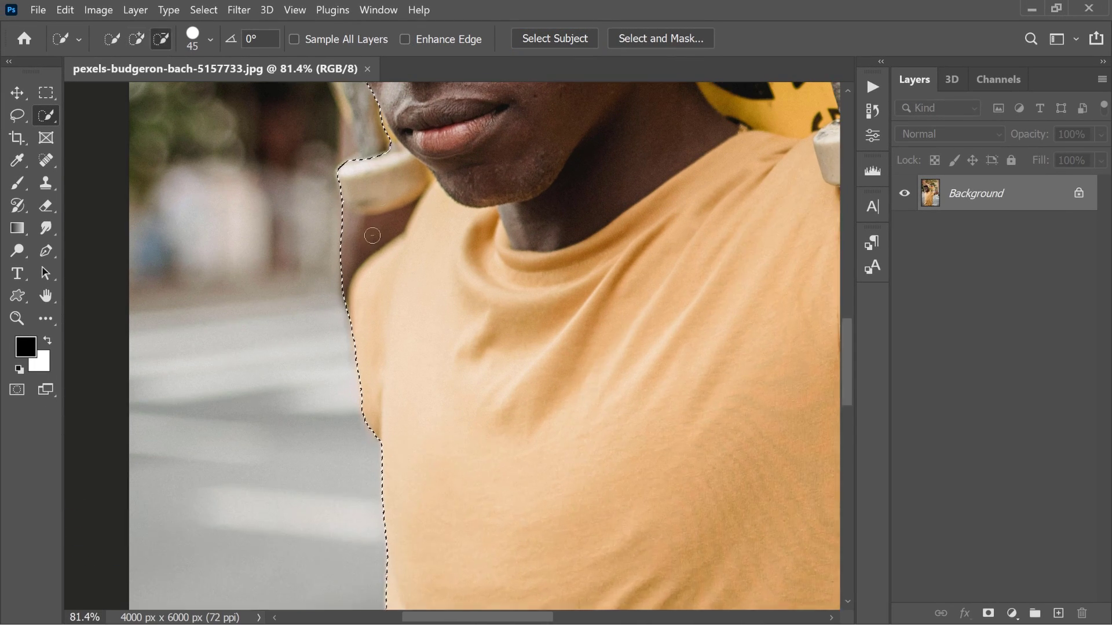
scroll(380, 199, "up", 8)
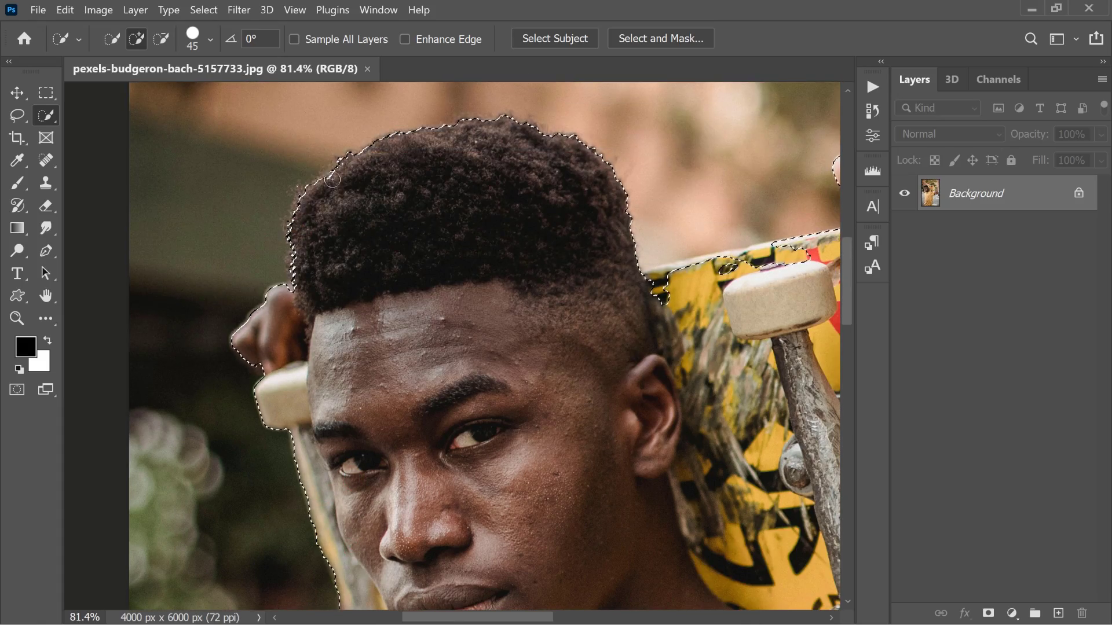
scroll(336, 173, "down", 3)
scroll(649, 225, "up", 1)
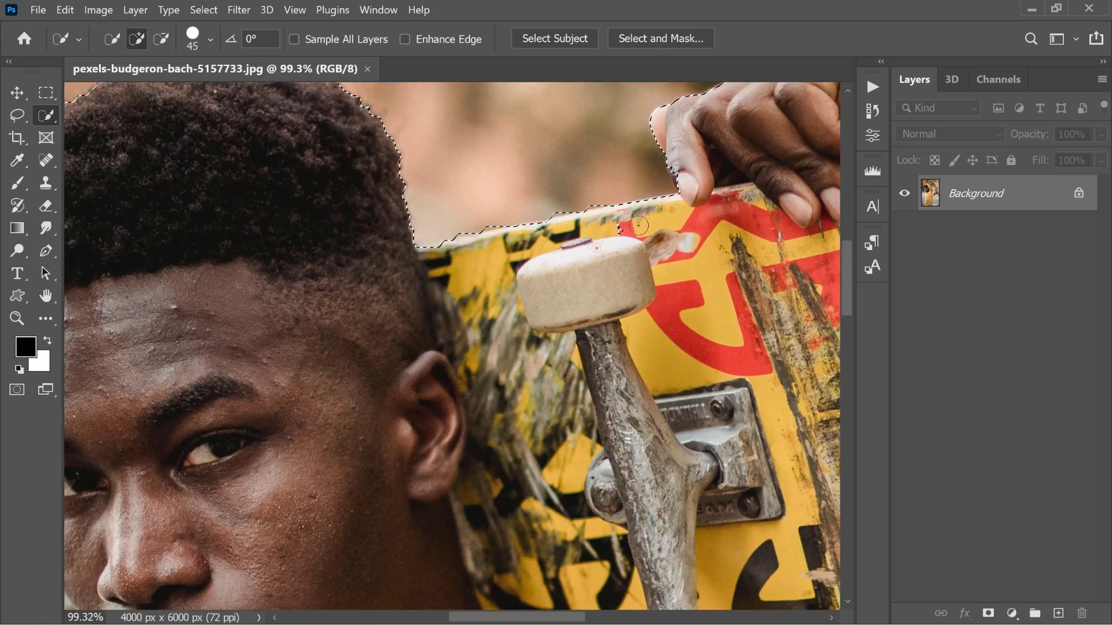
scroll(614, 254, "up", 2)
scroll(469, 382, "down", 5)
scroll(677, 377, "up", 5)
scroll(498, 375, "up", 1)
key("bracketleft")
key("bracketleft")
key("bracketleft")
key("bracketleft")
key("bracketleft")
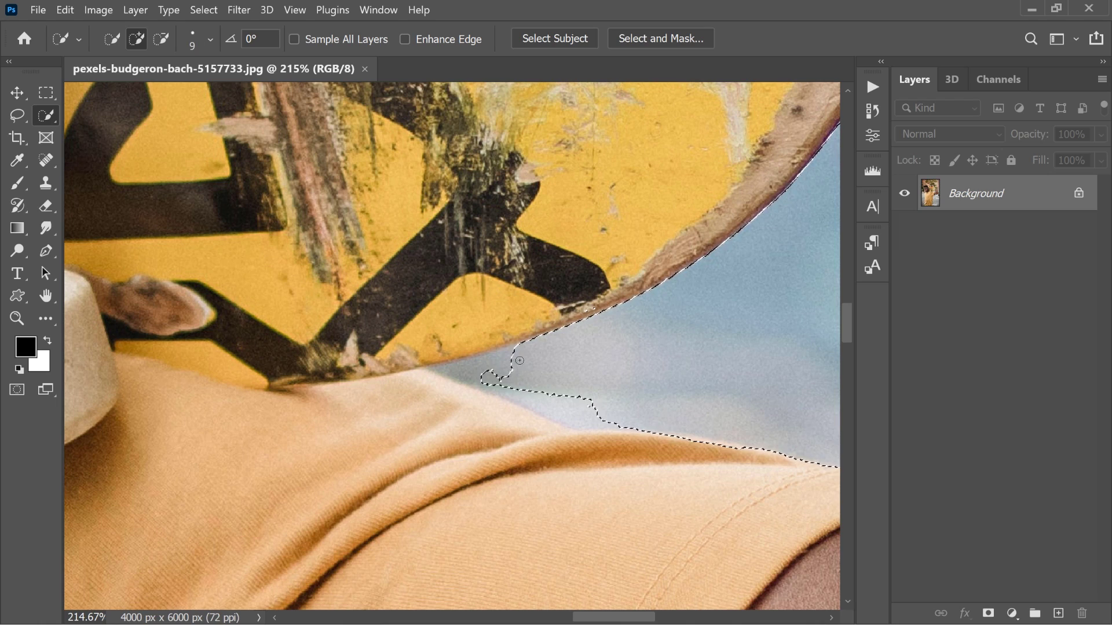
mouse_move(518, 363)
left_mouse_down()
mouse_move(475, 365)
mouse_move(553, 398)
mouse_move(478, 381)
left_mouse_up()
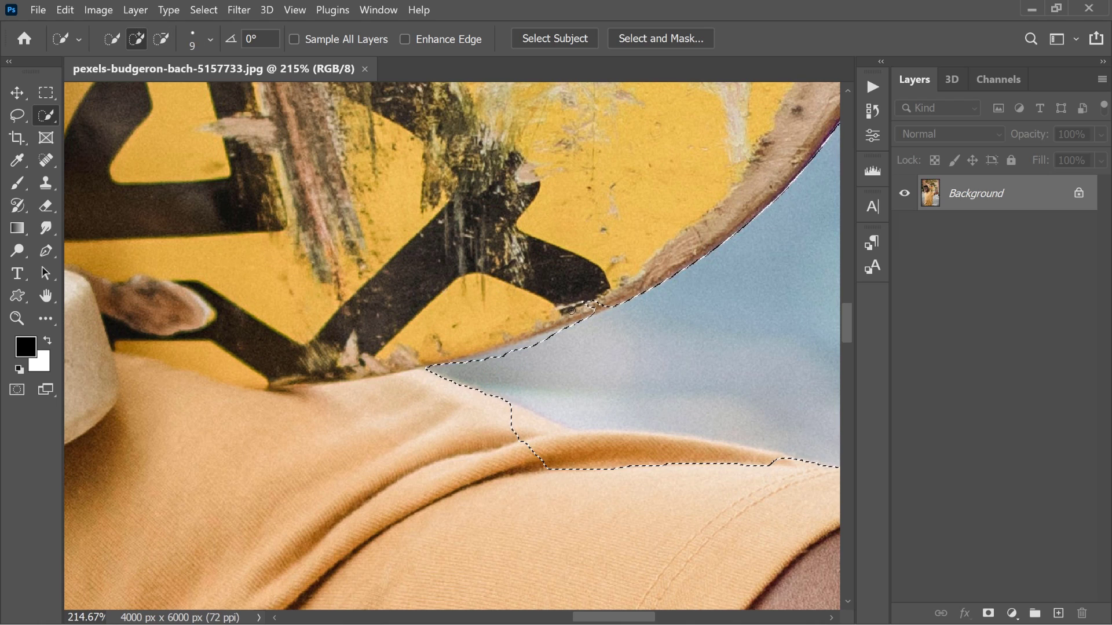
Step: Trim the stray shirt strip near the arm and add the missing shirt edge back
scroll(515, 360, "down", 1)
scroll(431, 374, "up", 2)
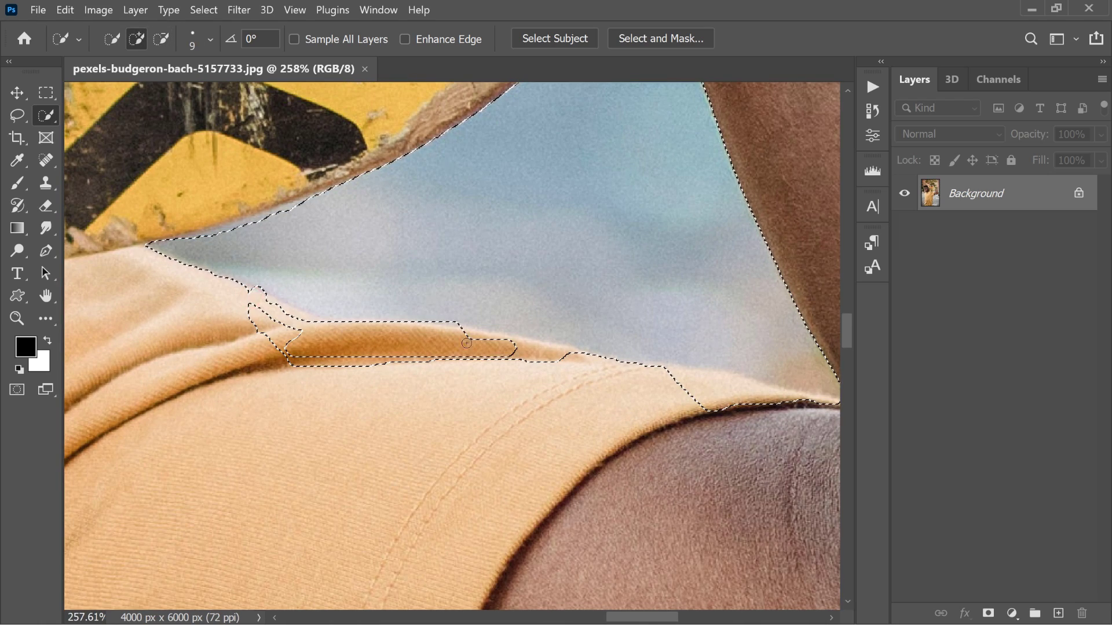
scroll(431, 374, "up", 1)
left_click_drag(752, 393, 614, 376)
scroll(468, 377, "down", 1)
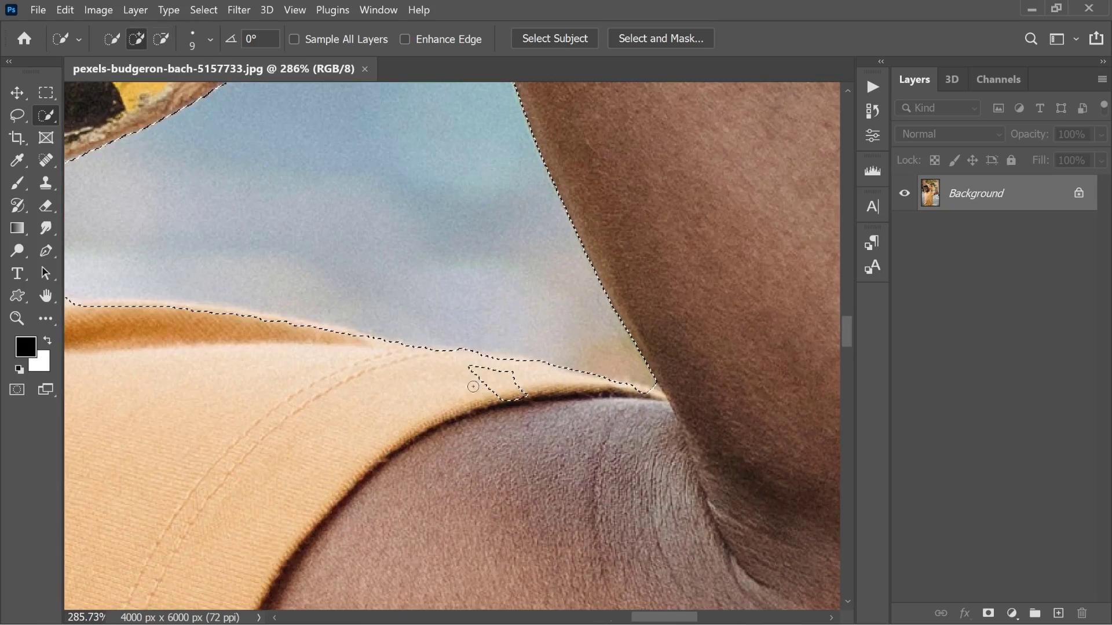
scroll(667, 399, "up", 5)
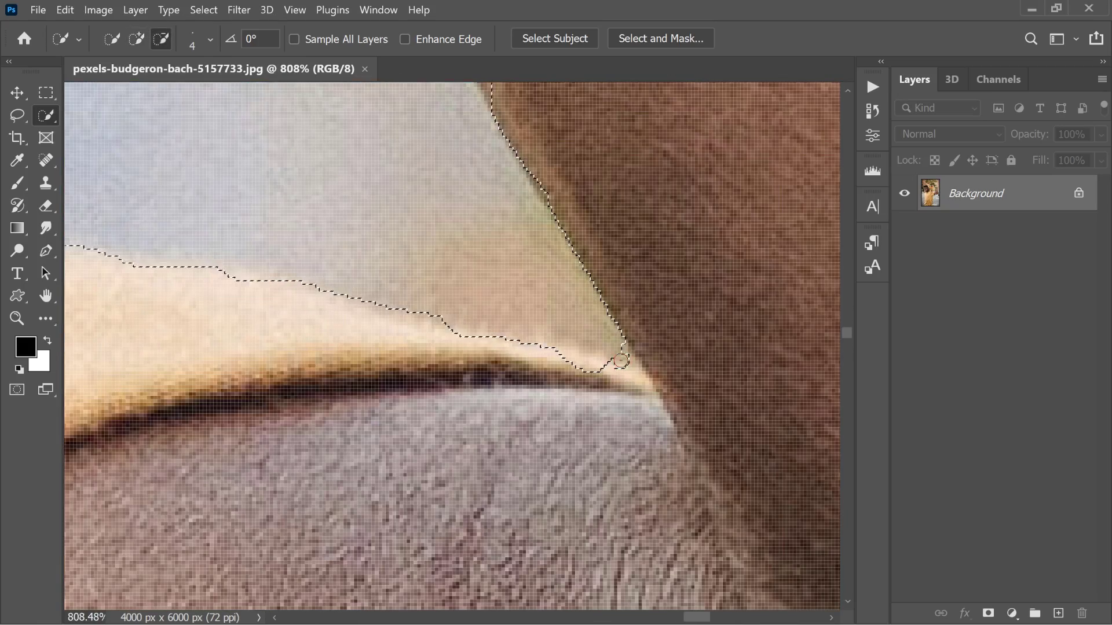
left_click(564, 362)
scroll(309, 288, "down", 3)
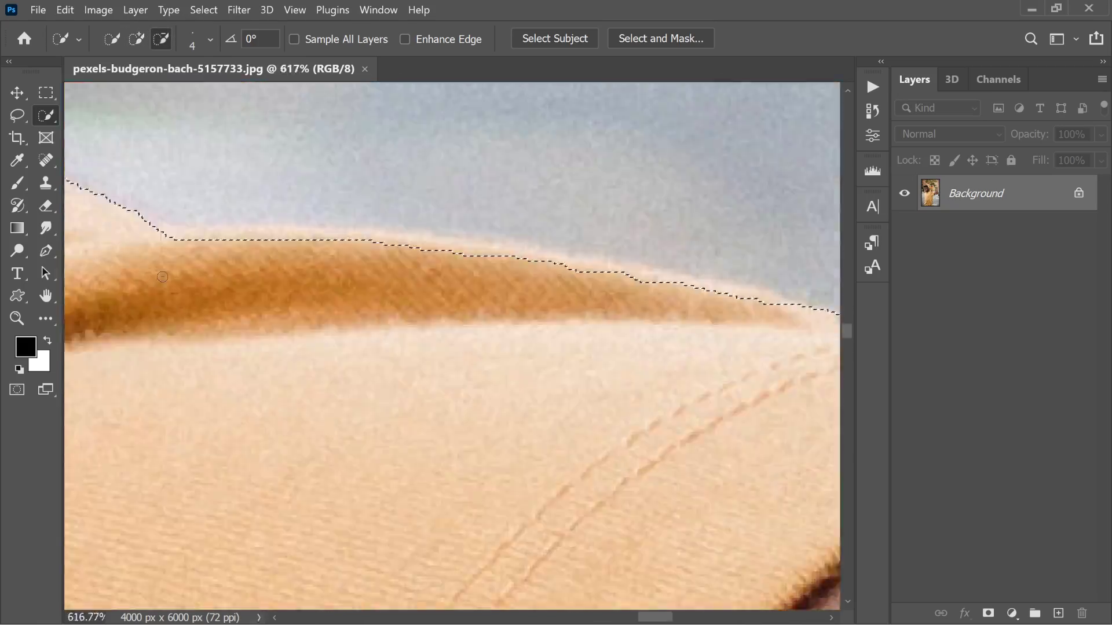
scroll(631, 288, "down", 1)
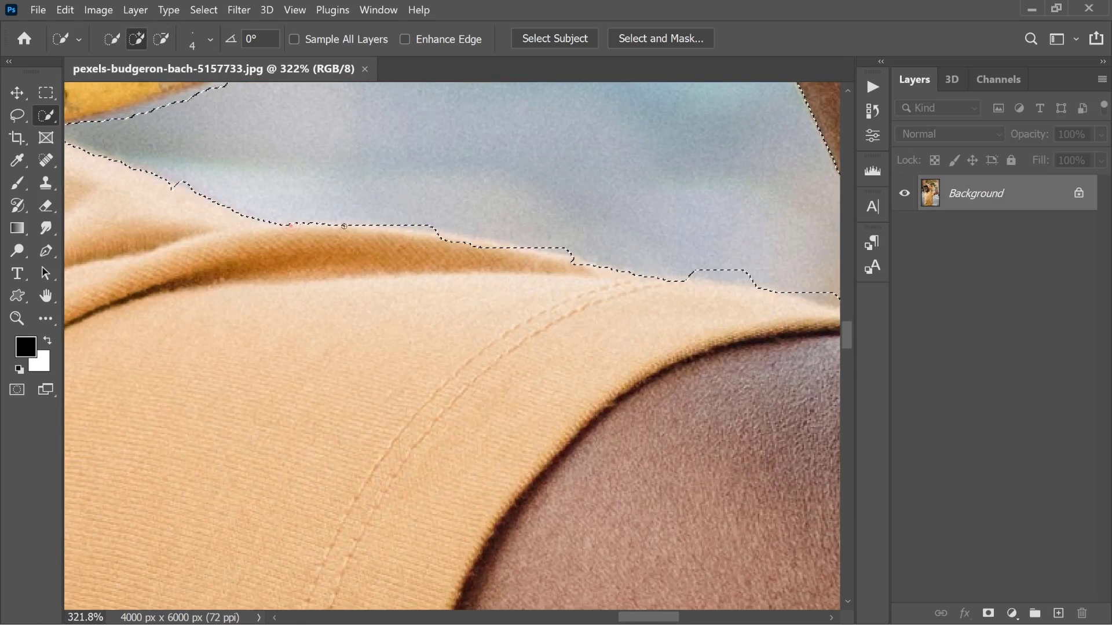
scroll(631, 287, "down", 10)
scroll(293, 509, "up", 6)
scroll(300, 322, "down", 5)
scroll(300, 323, "down", 1)
scroll(300, 322, "up", 2)
scroll(268, 317, "down", 1)
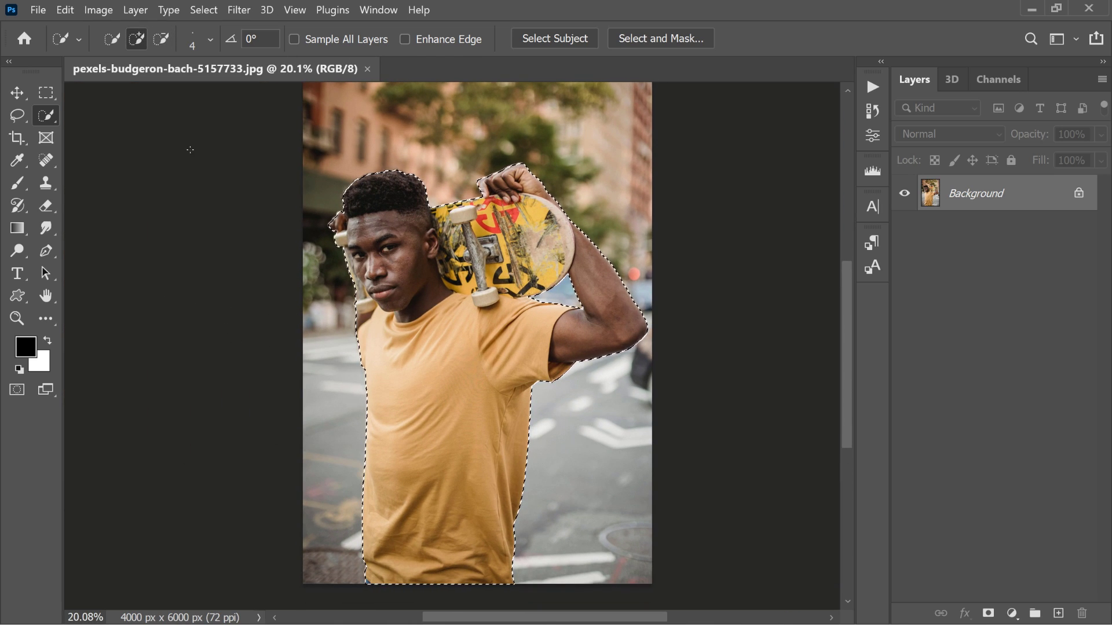
Step: Copy the selected skateboarder to a new layer named SUBJECT
left_click(132, 11)
mouse_move(217, 32)
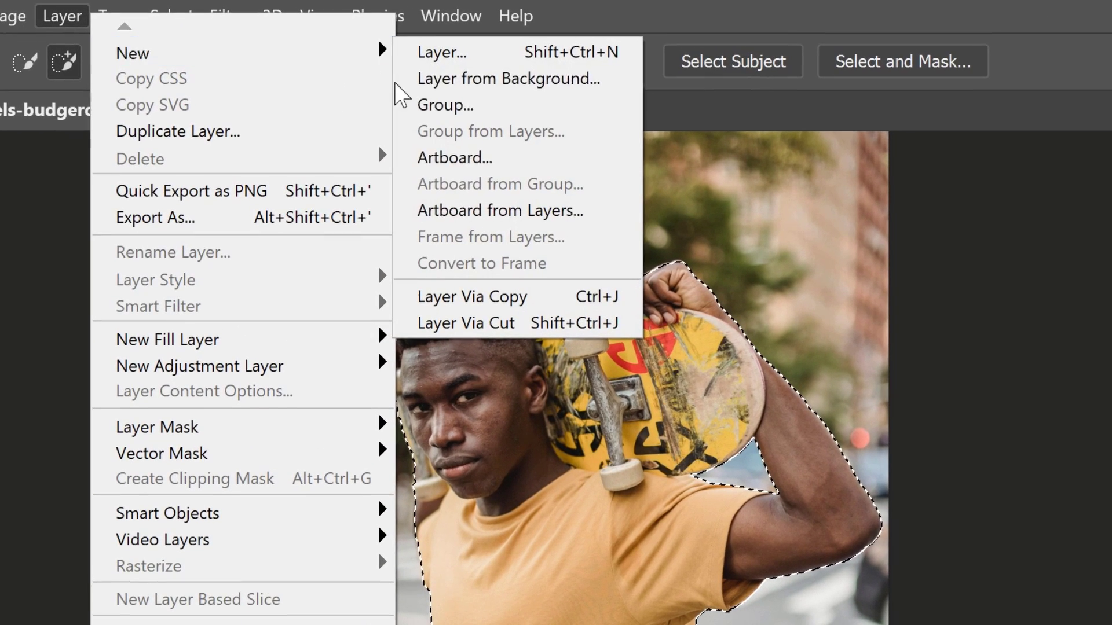
left_click(533, 298)
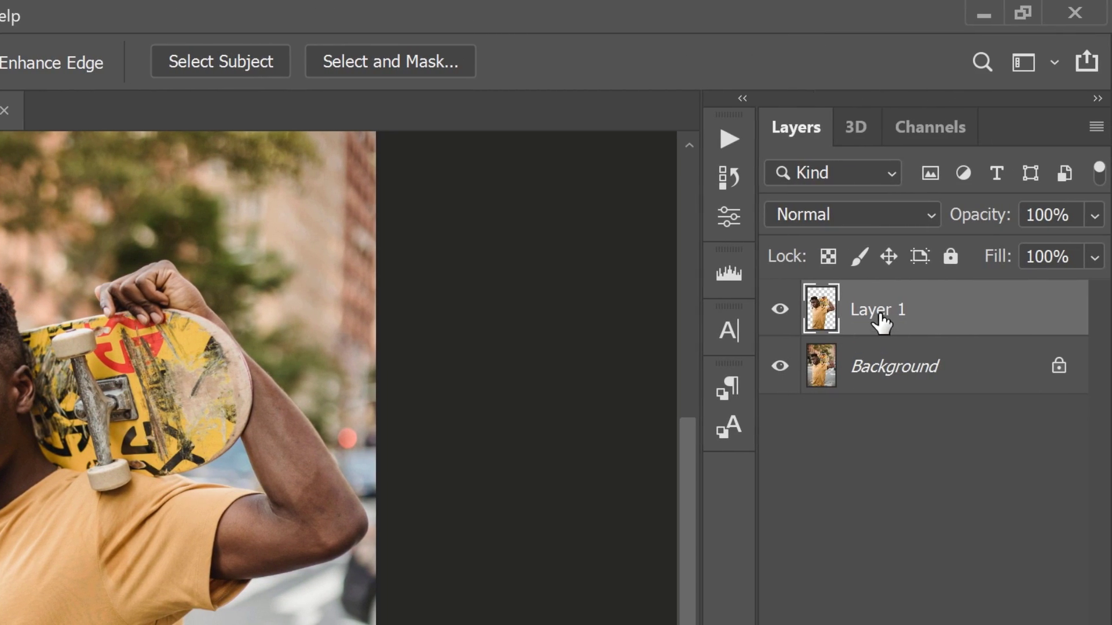
double_click(877, 310)
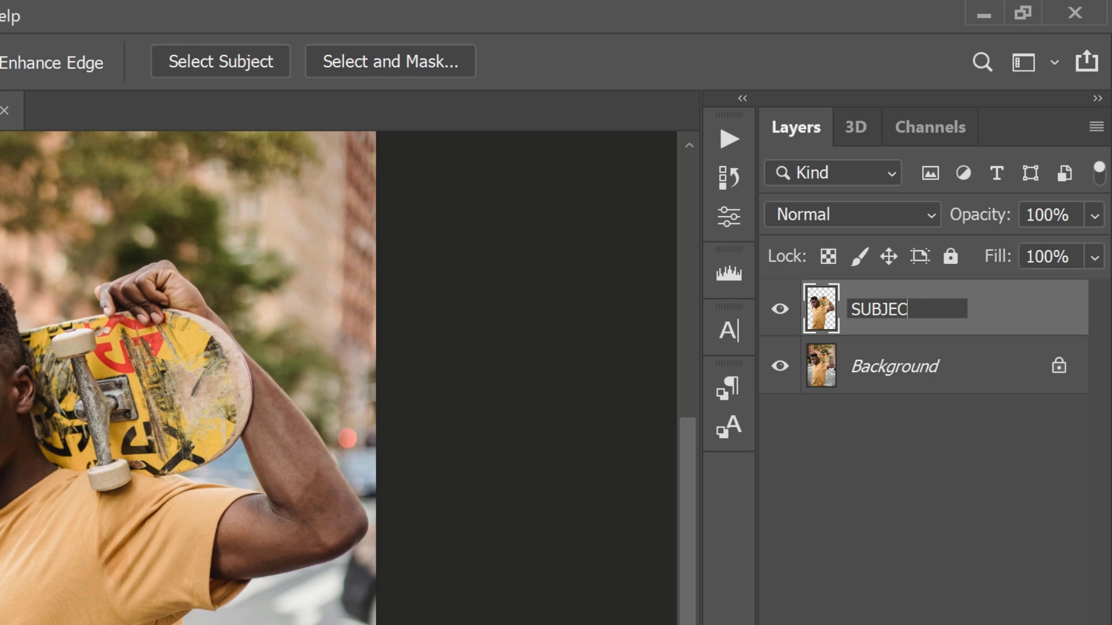
left_click(874, 438)
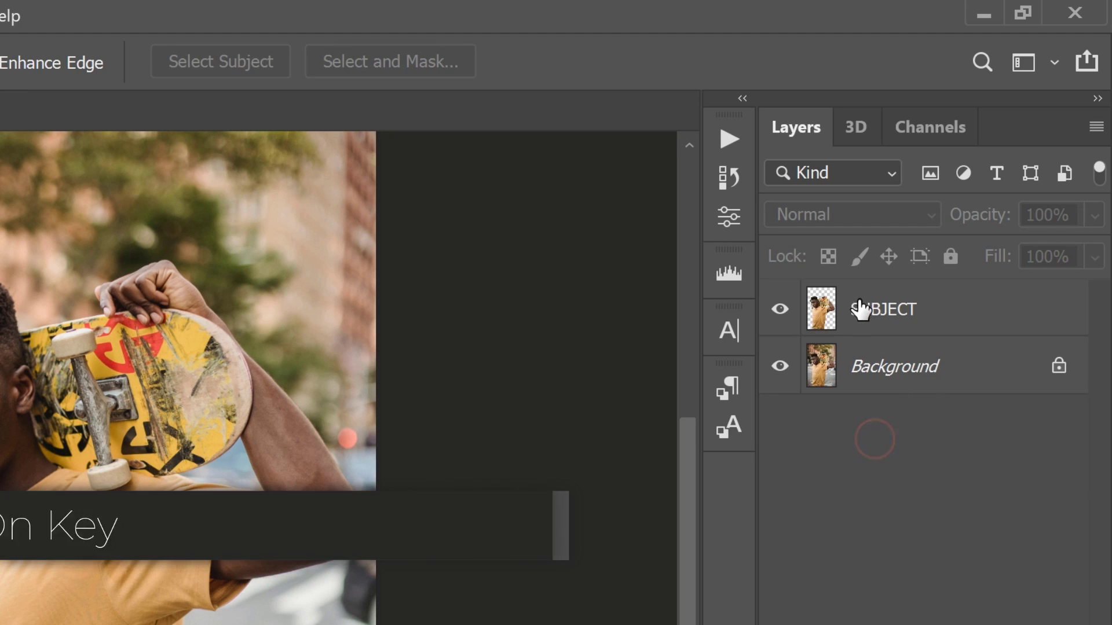
Step: Load the SUBJECT outline as a selection, then unlock the background and rename it BACKGROUND
left_click(867, 317)
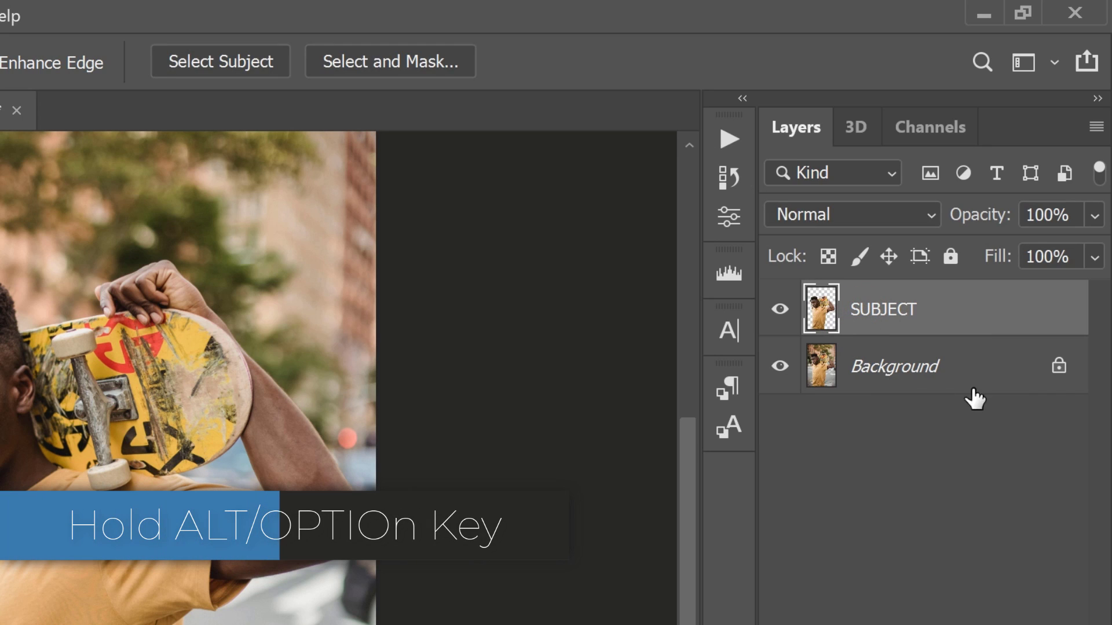
left_click(822, 310, "ctrl")
left_click(1058, 366)
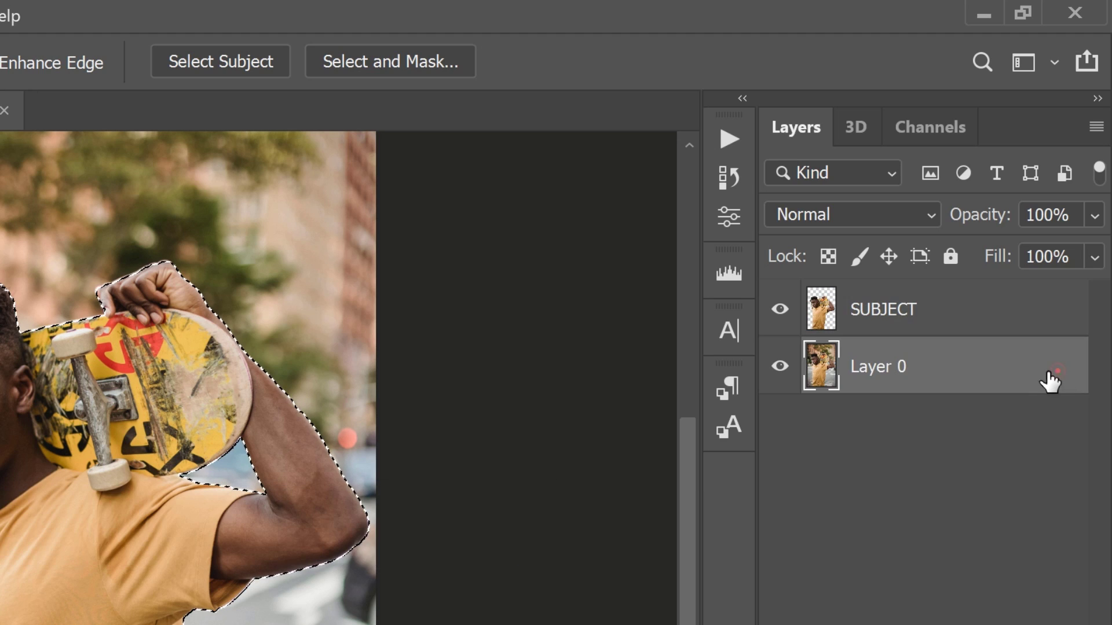
double_click(899, 368)
type("BACKGROUND")
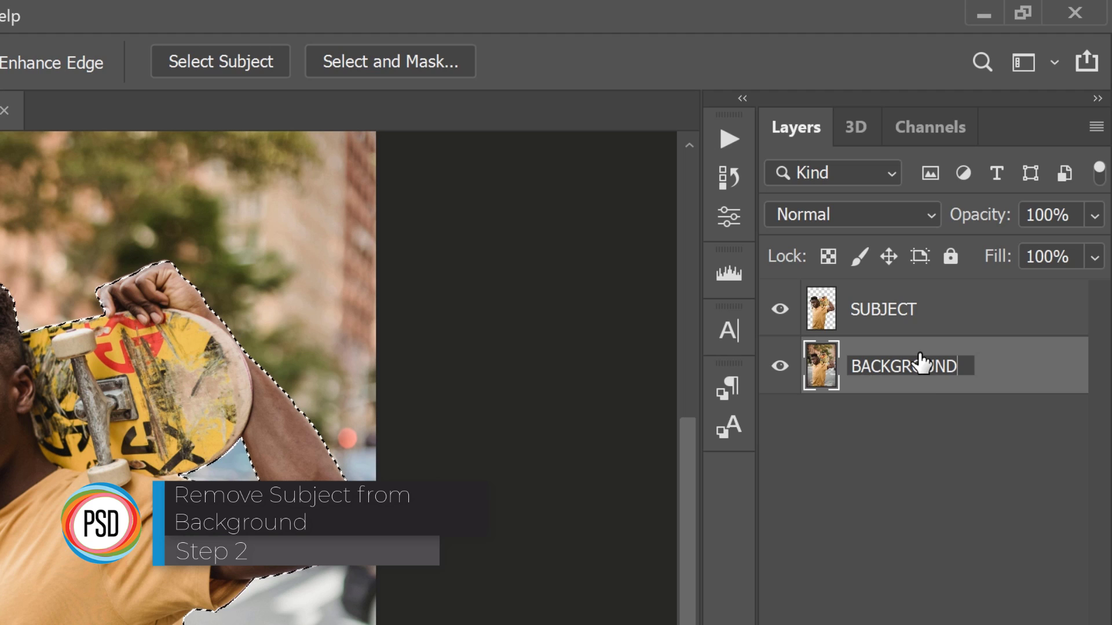
key("Return")
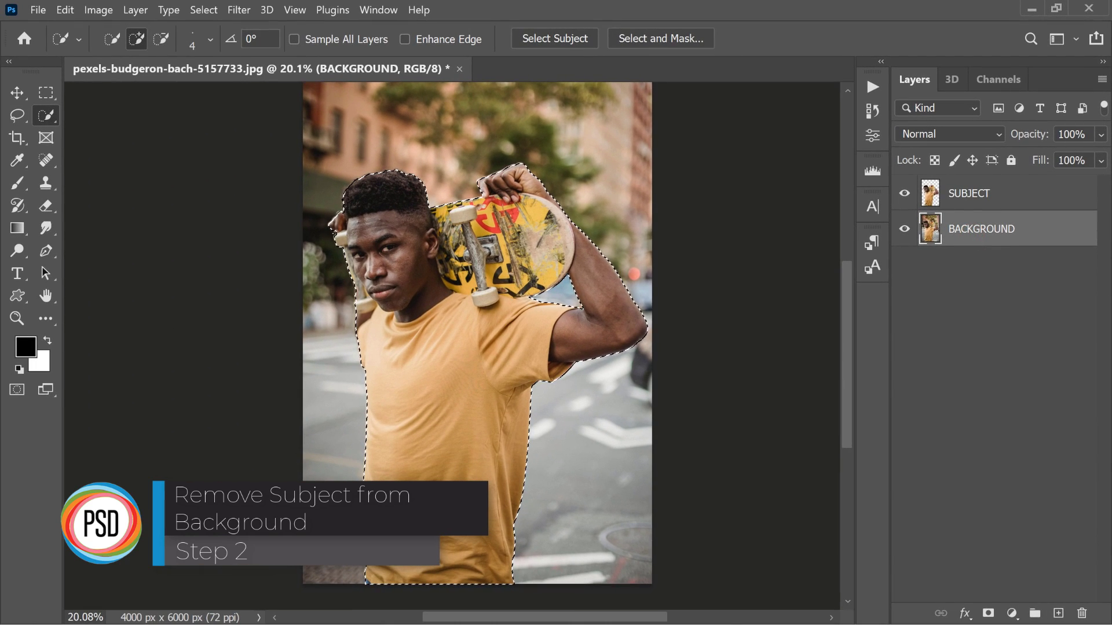
Step: Expand the subject selection outward by 50 pixels
left_click(17, 91)
left_click(203, 10)
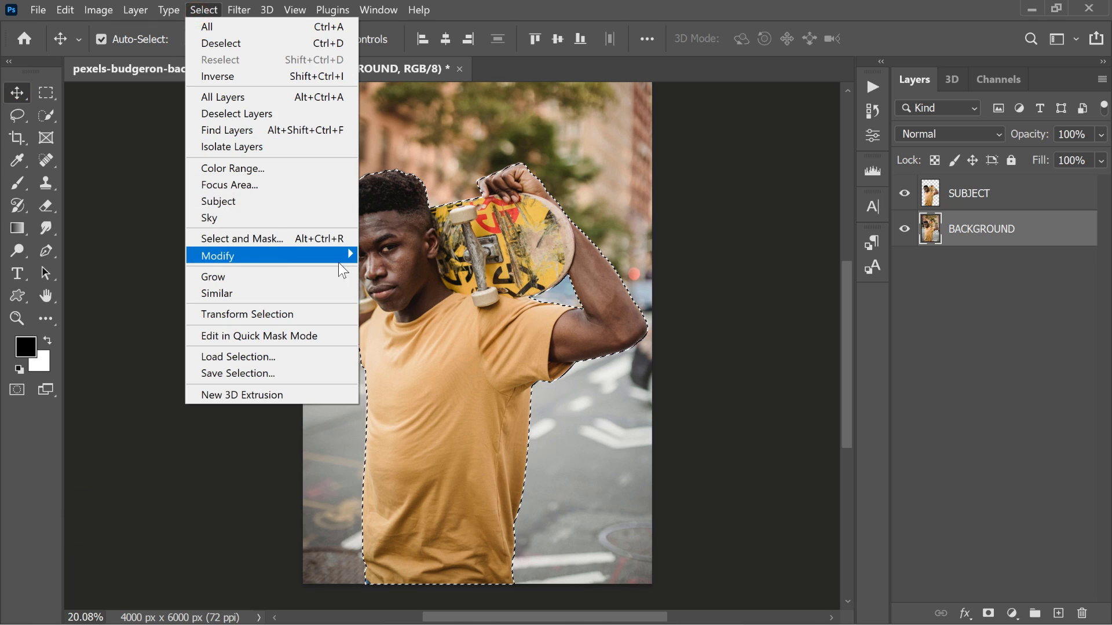
mouse_move(339, 259)
left_click(394, 288)
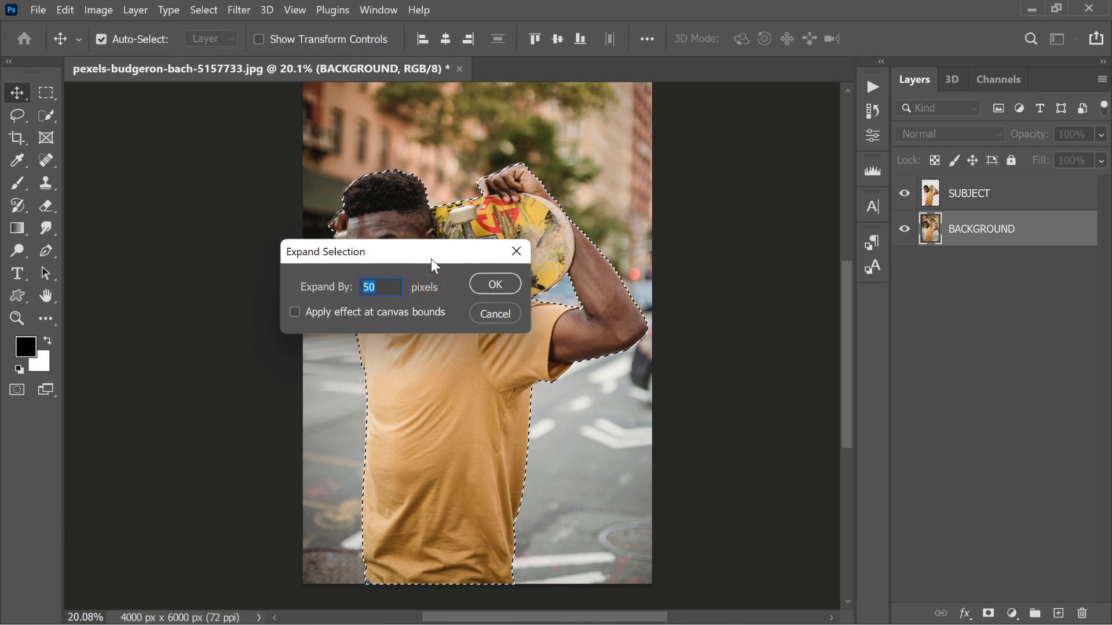
left_click_drag(430, 257, 620, 228)
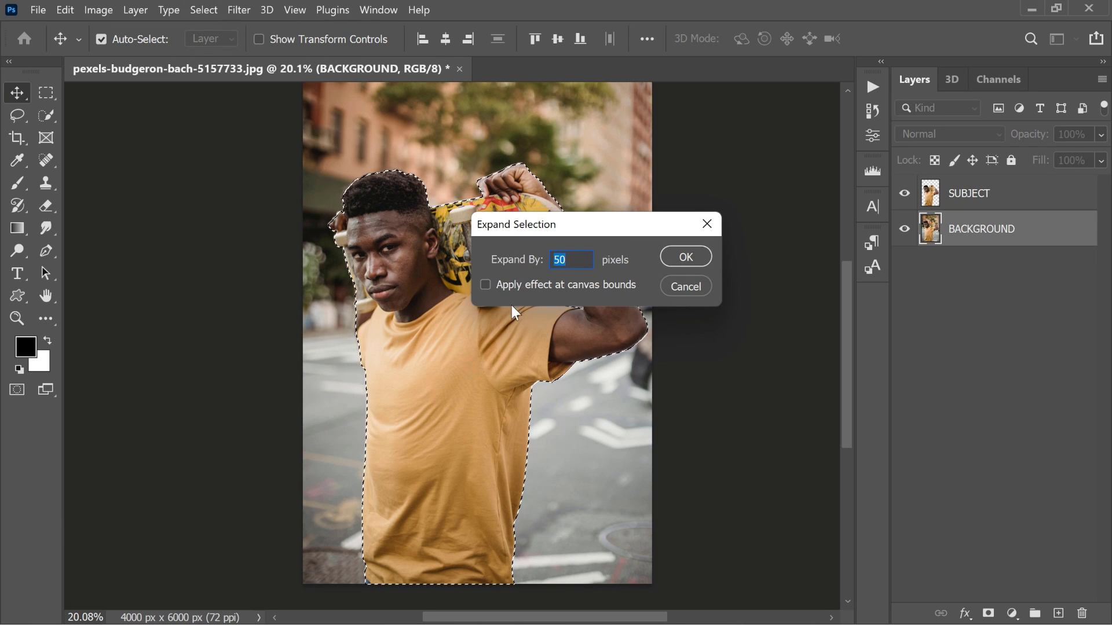
left_click(677, 253)
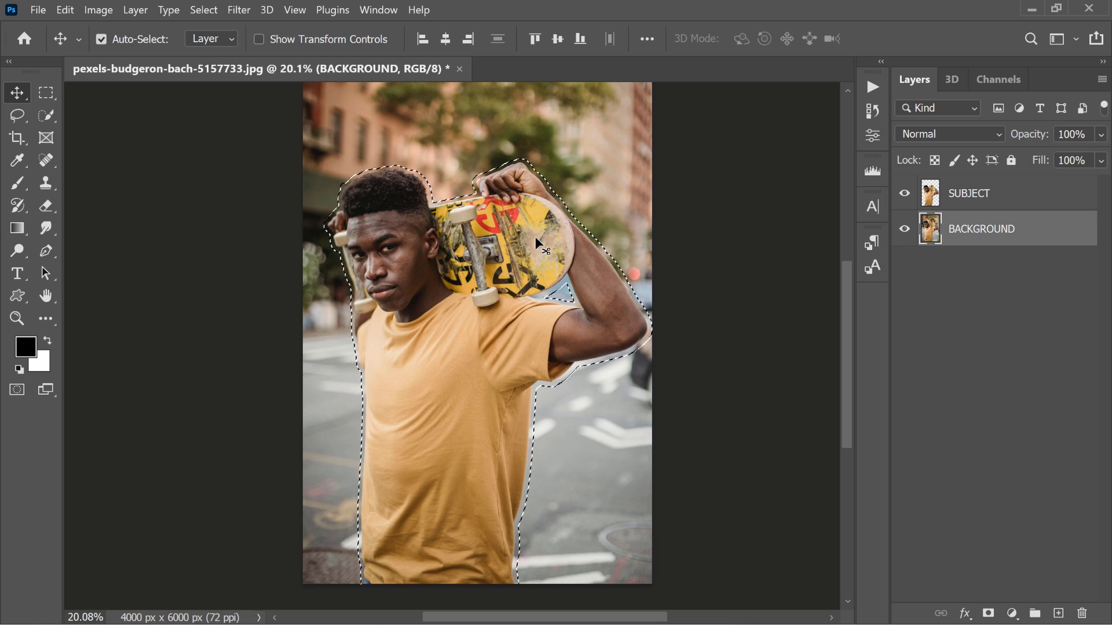
Step: Content-Aware fill the expanded selection on BACKGROUND to erase the skateboarder
scroll(538, 243, "down", 3)
scroll(492, 232, "up", 2)
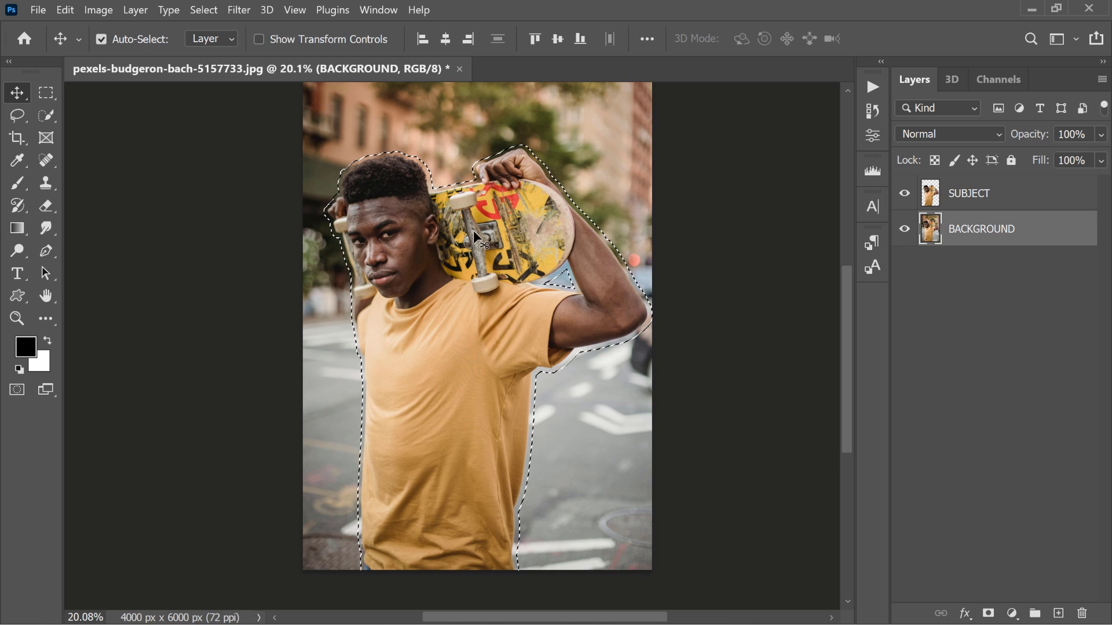
left_click(70, 15)
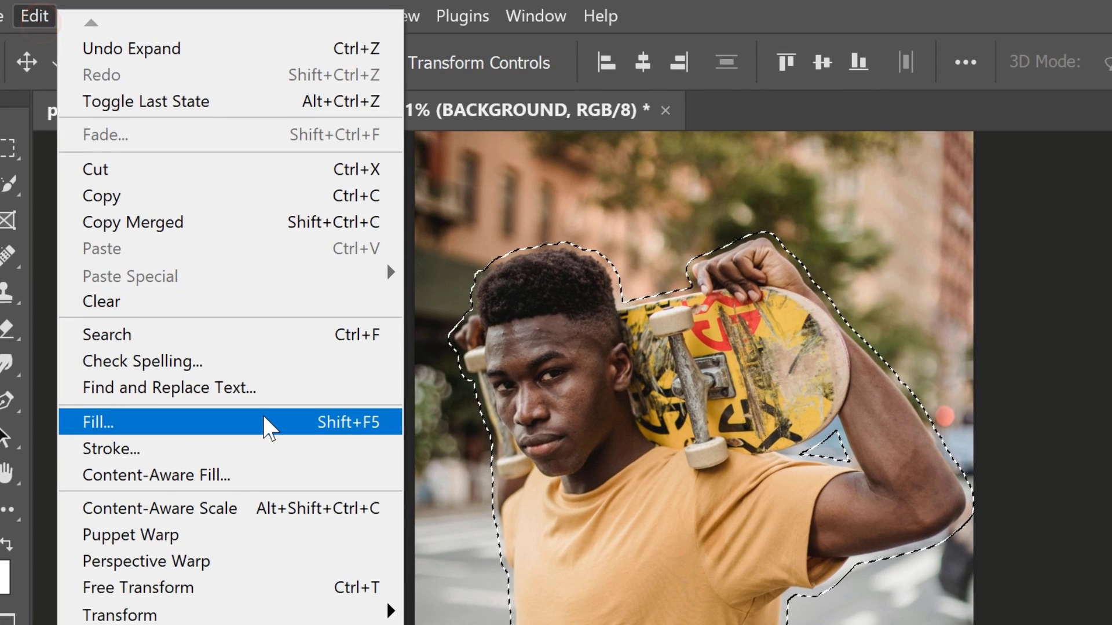
left_click(209, 250)
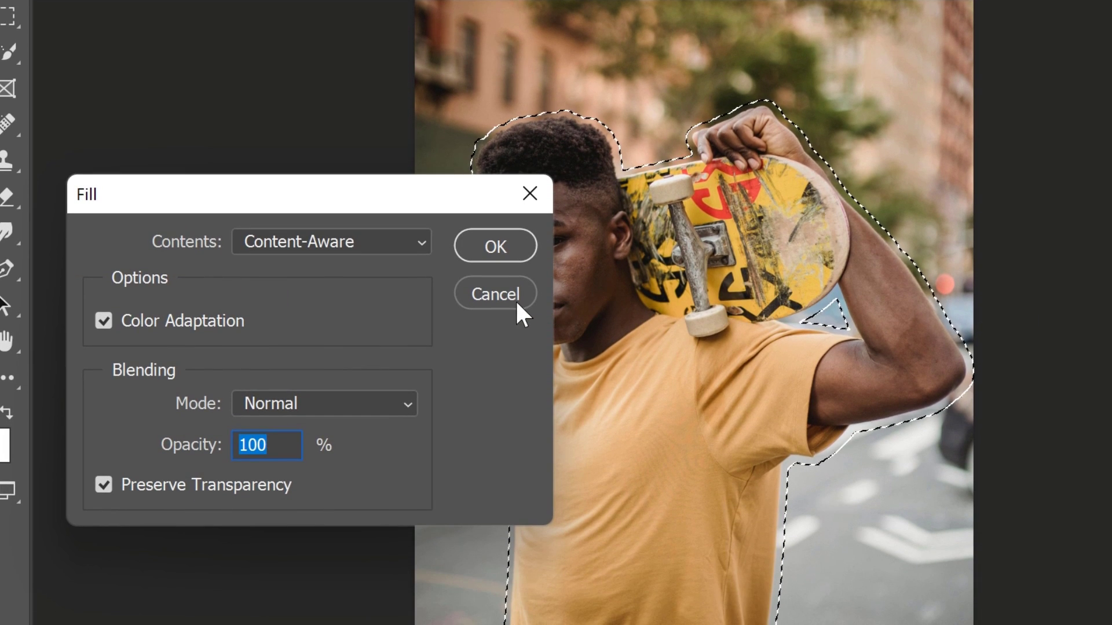
left_click(488, 246)
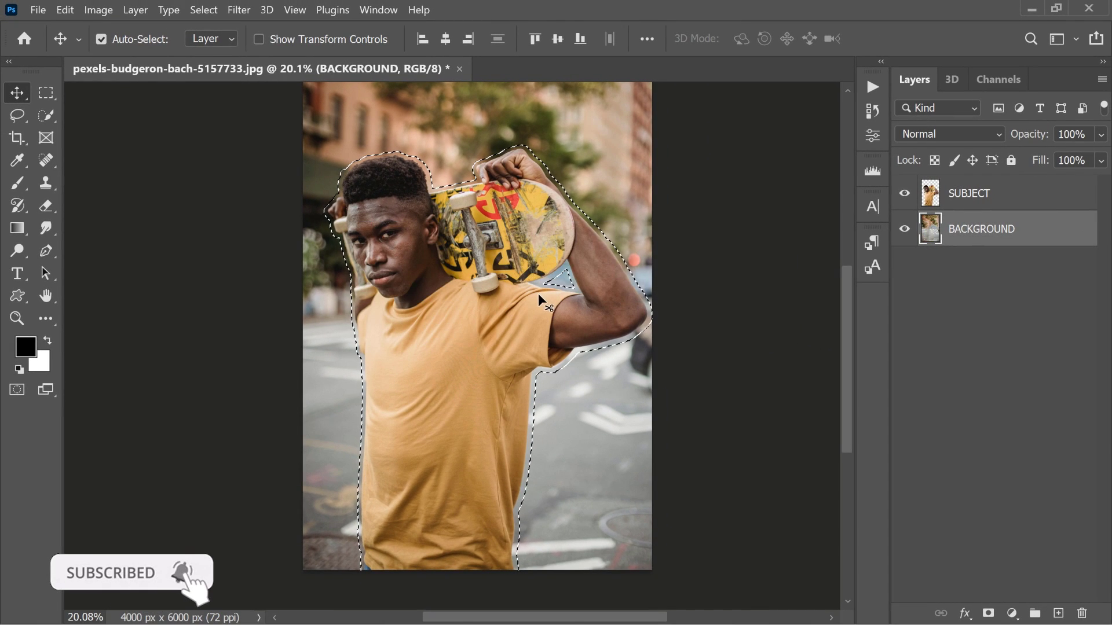
Step: Deselect, then convert both BACKGROUND and SUBJECT into smart objects
scroll(537, 293, "up", 1)
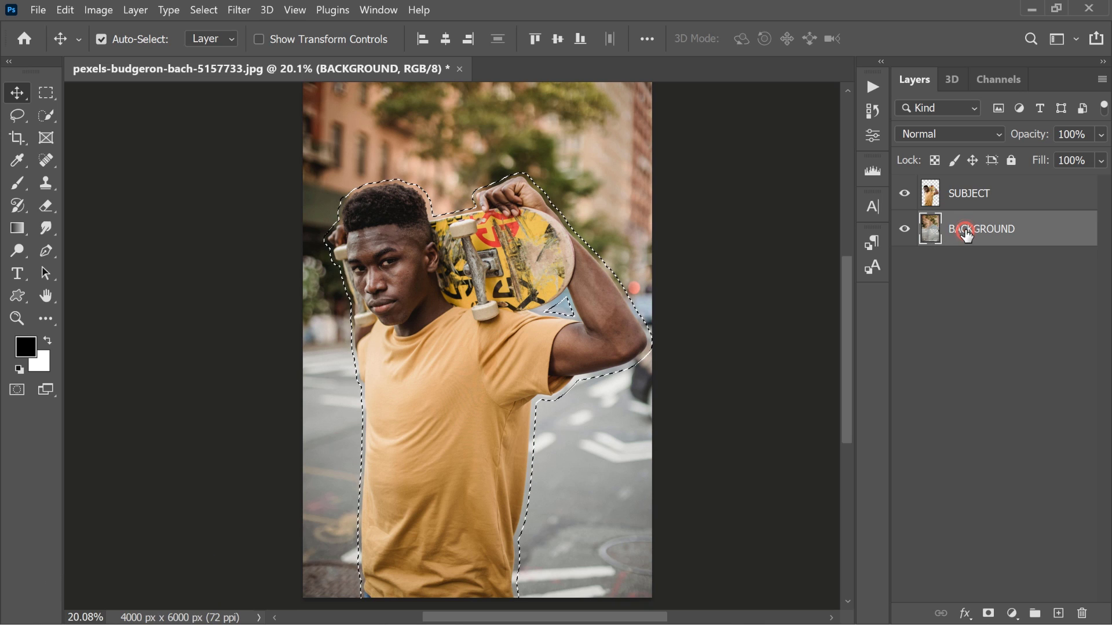
left_click(215, 16)
left_click(226, 40)
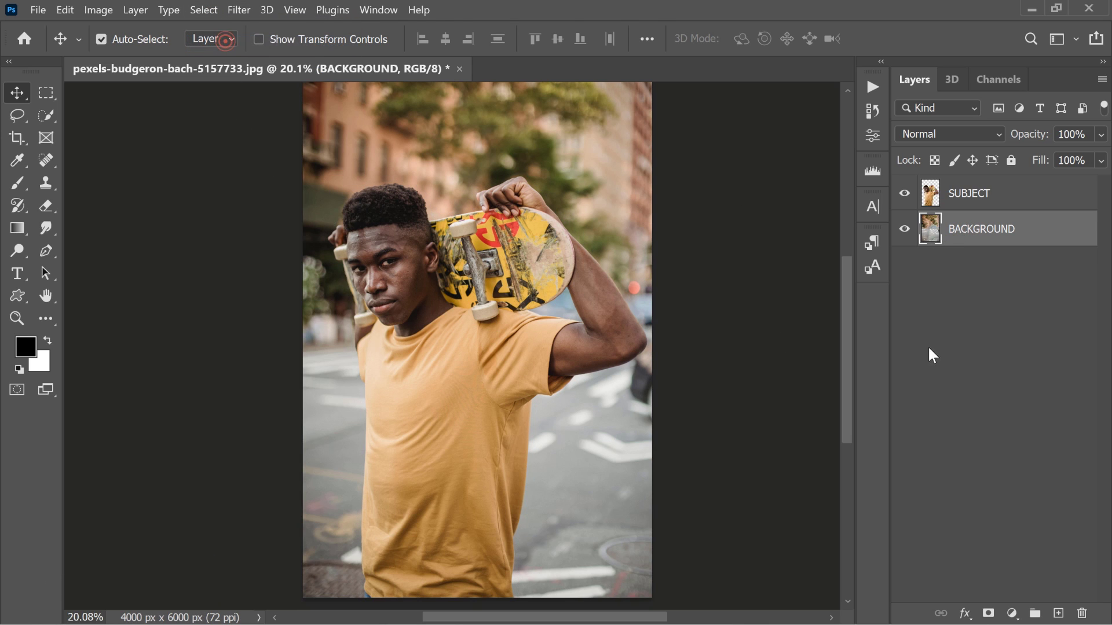
right_click(980, 237)
left_click(889, 249)
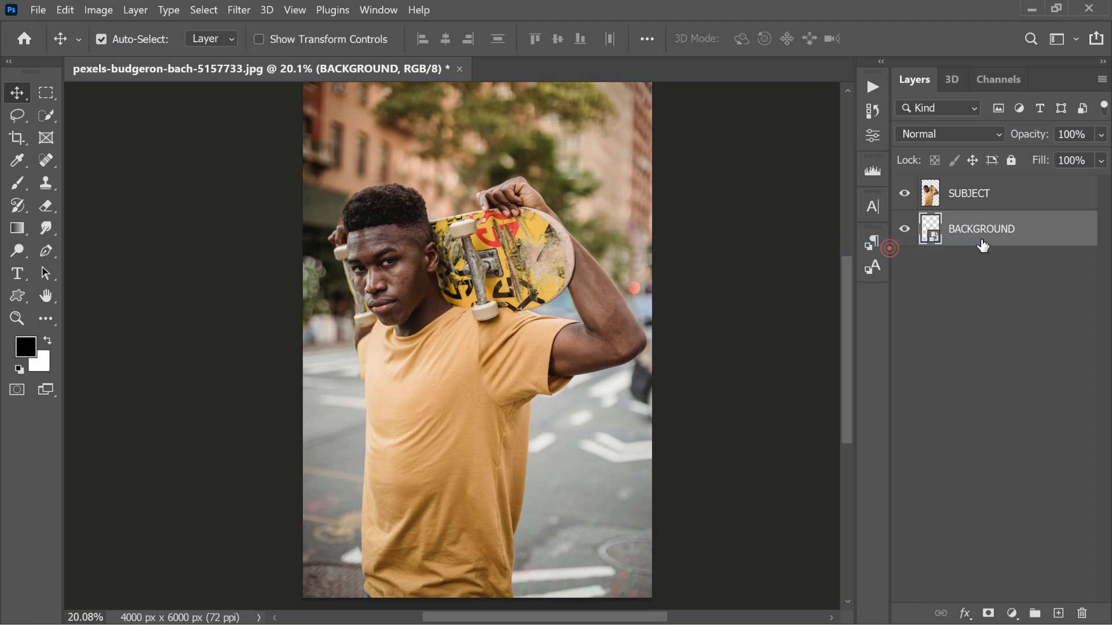
left_click(976, 197)
right_click(976, 197)
left_click(886, 240)
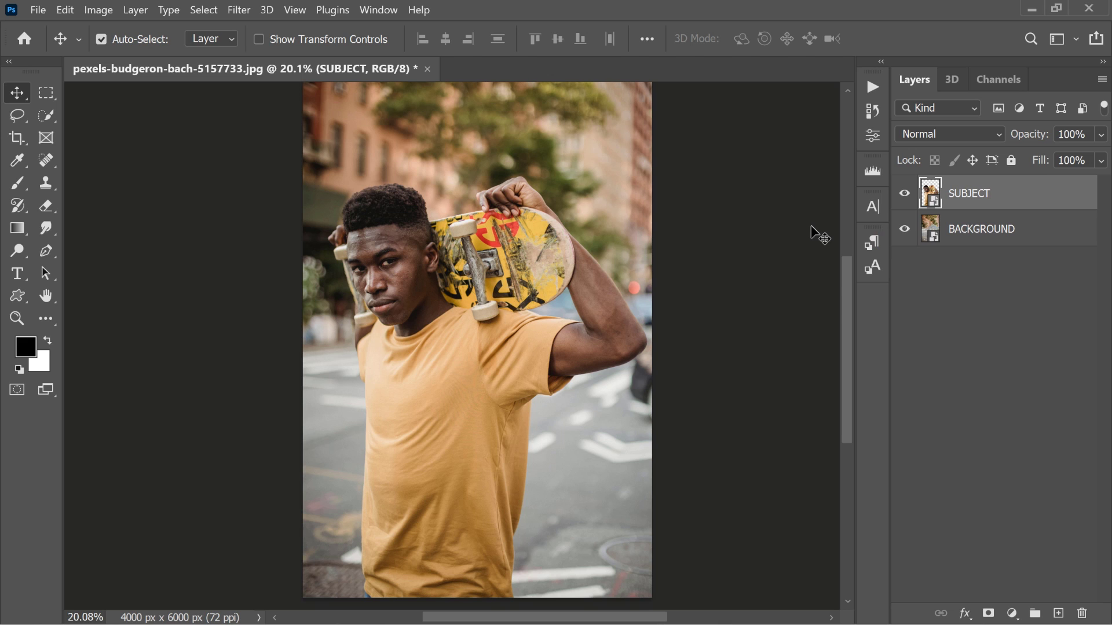
Step: Group SUBJECT and BACKGROUND into a group named 3D PARALLAX EFFECT
left_click(993, 228, "shift")
right_click(993, 229)
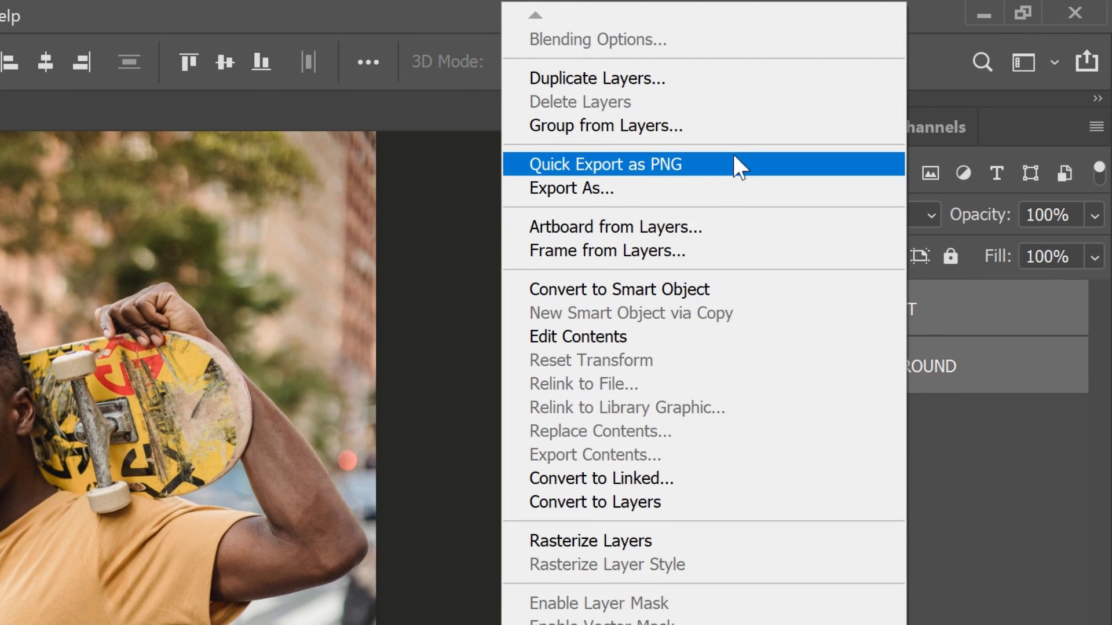
left_click(720, 125)
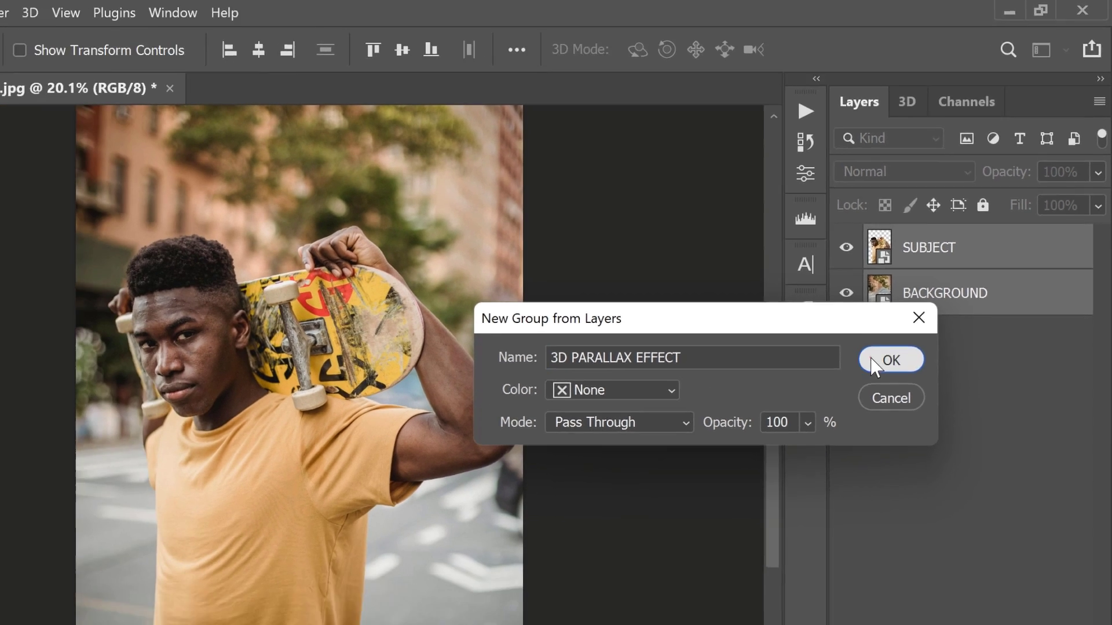
left_click(828, 451)
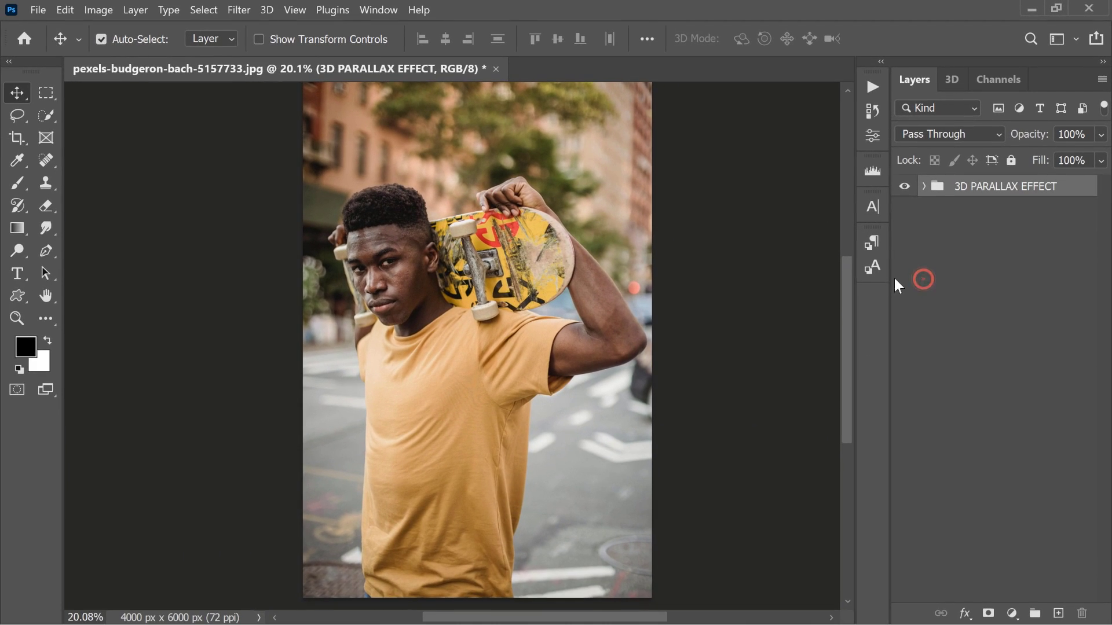
left_click(925, 186)
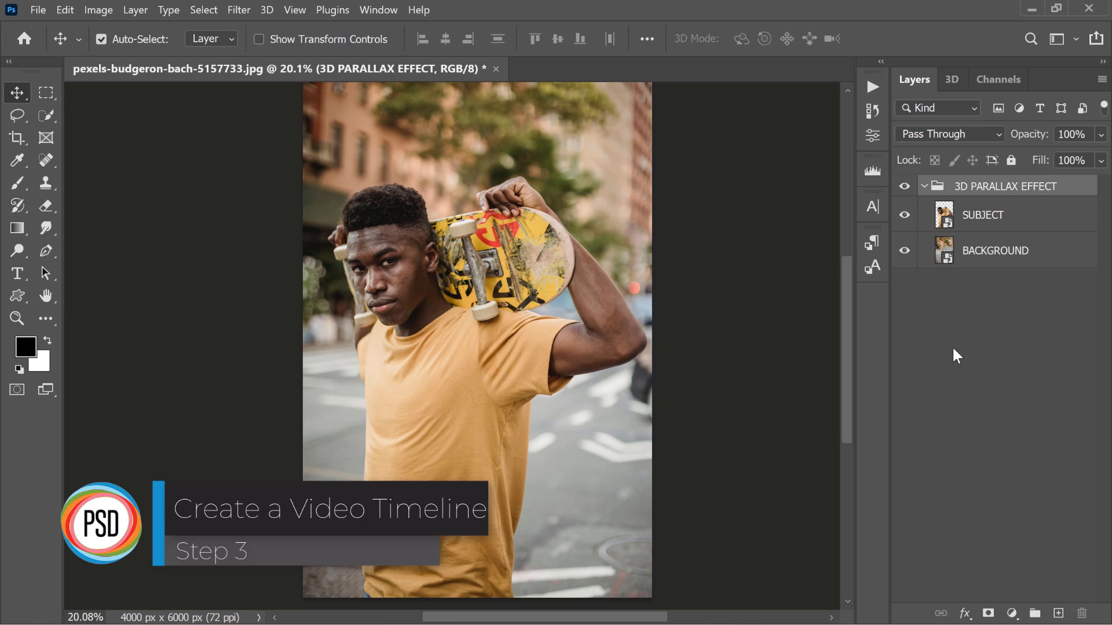
Step: Create a video timeline for the document and expand the group's track
scroll(456, 356, "down", 2)
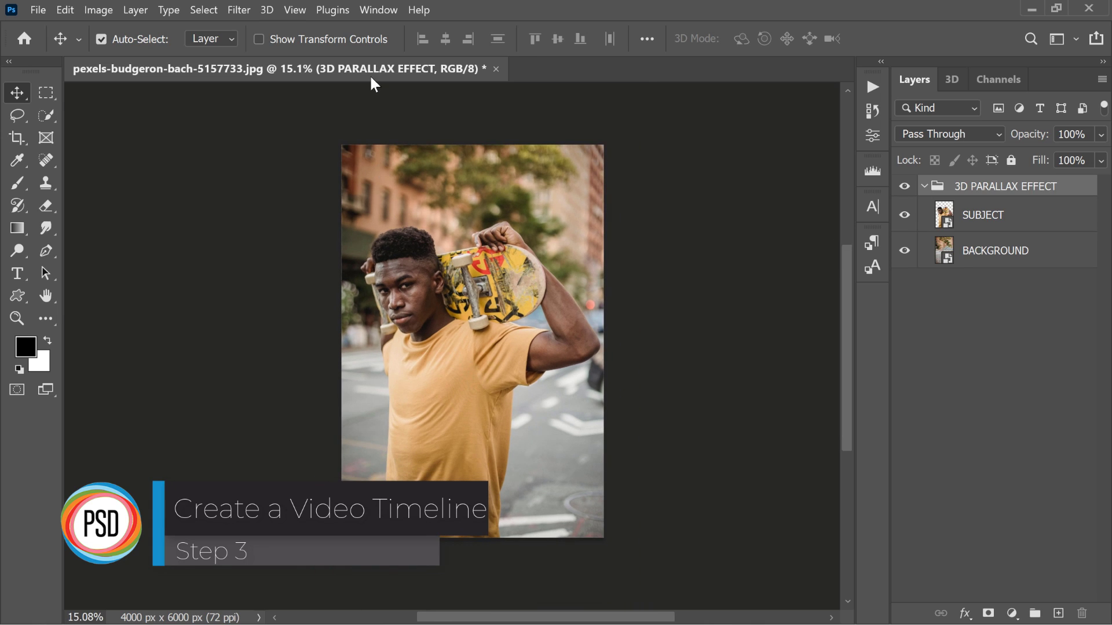
left_click(379, 10)
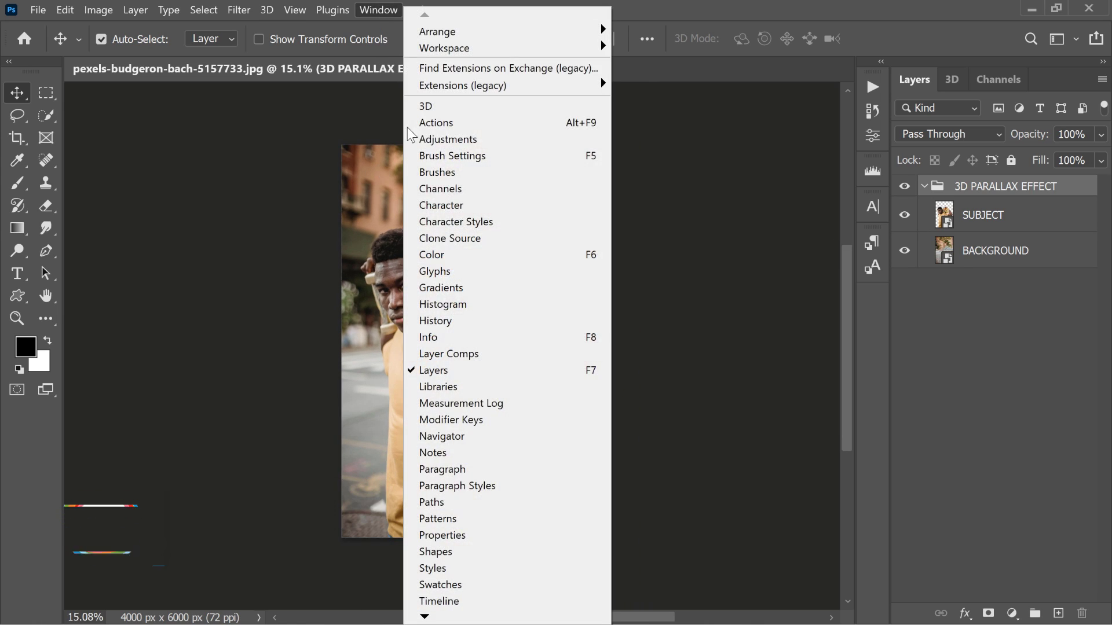
left_click(500, 602)
left_click(490, 521)
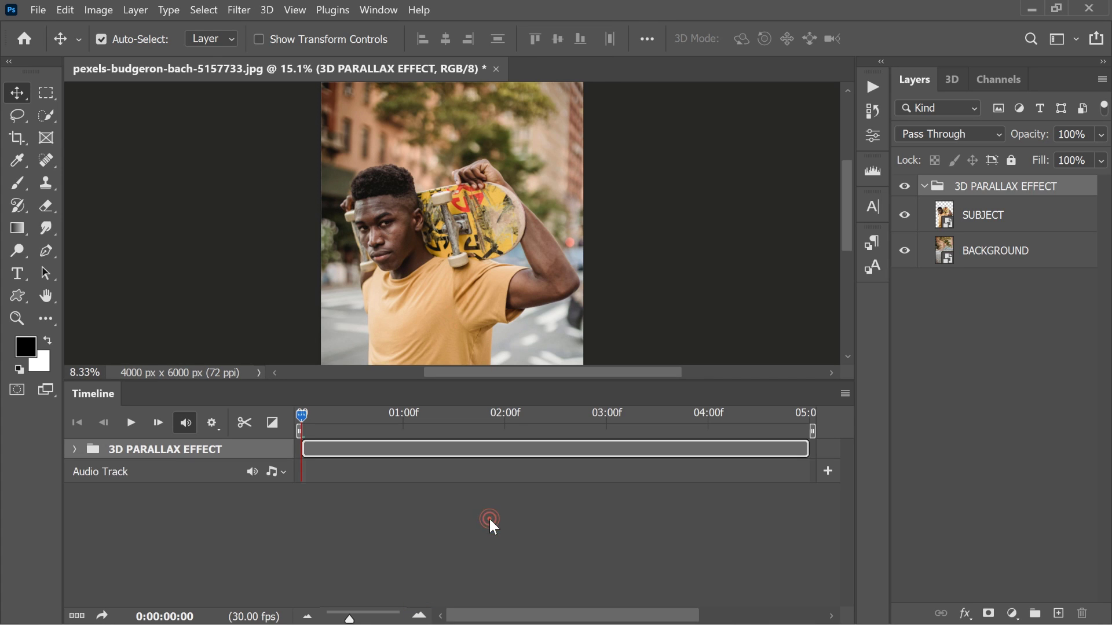
left_click(74, 449)
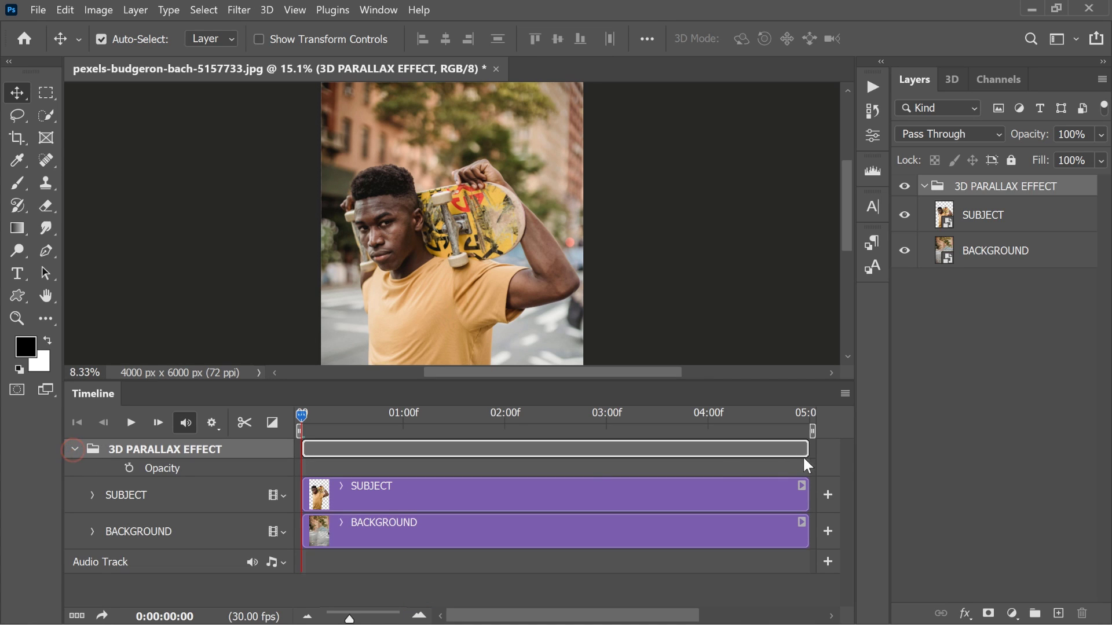
Step: Shorten the work area and the SUBJECT and BACKGROUND clips to end at 03:00
left_click_drag(810, 431, 648, 433)
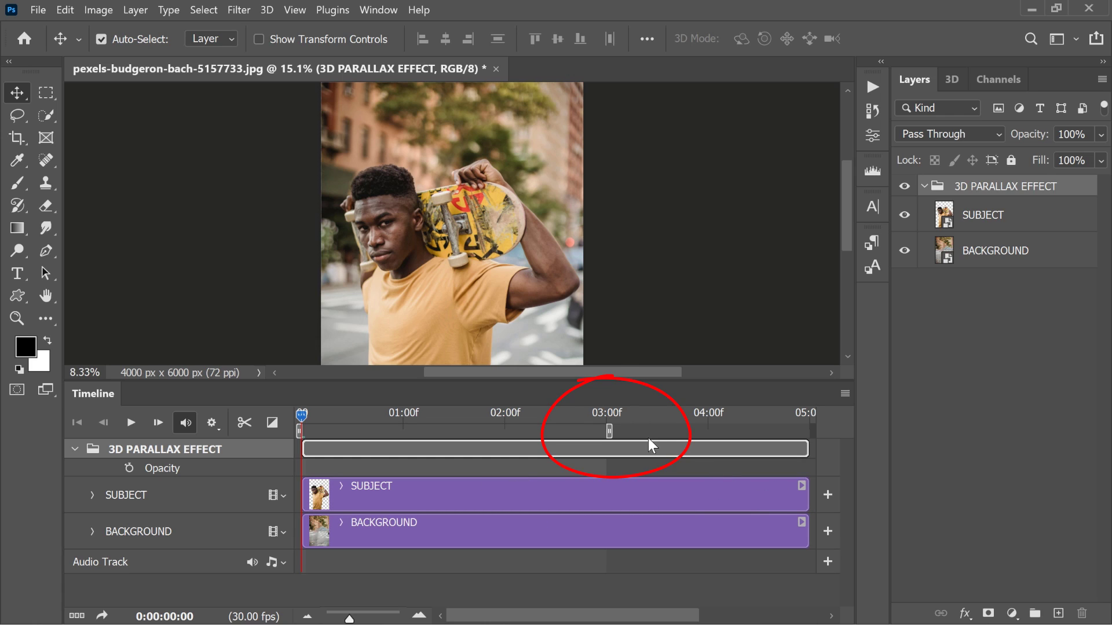
left_click_drag(809, 497, 605, 496)
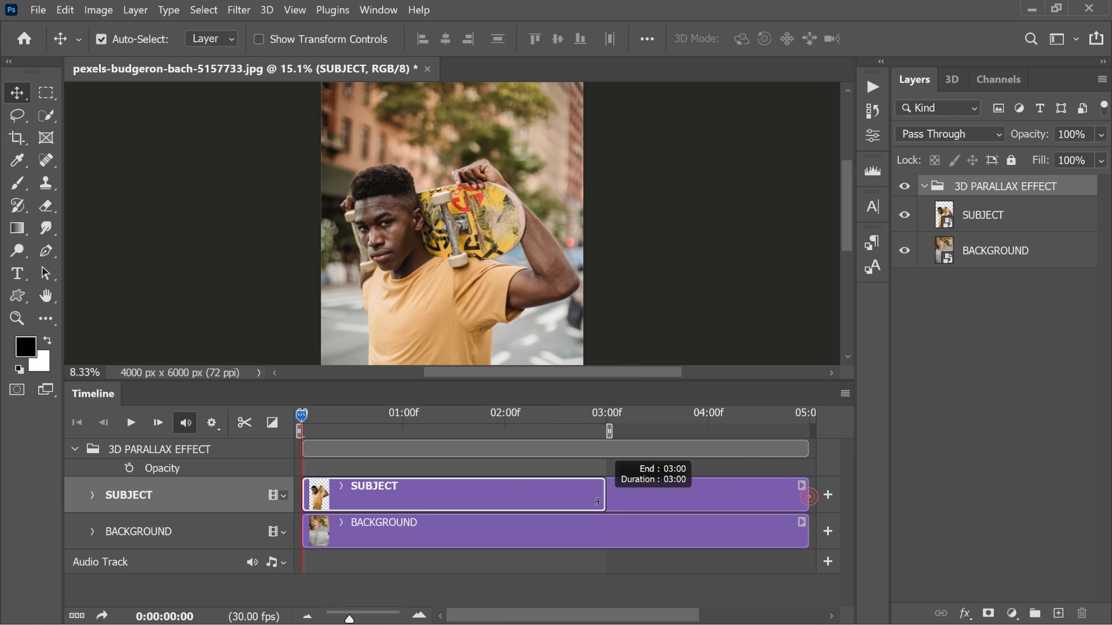
left_click_drag(806, 541, 606, 539)
Step: Add a starting Transform keyframe on SUBJECT and move the playhead to about 03:00
left_click(93, 496)
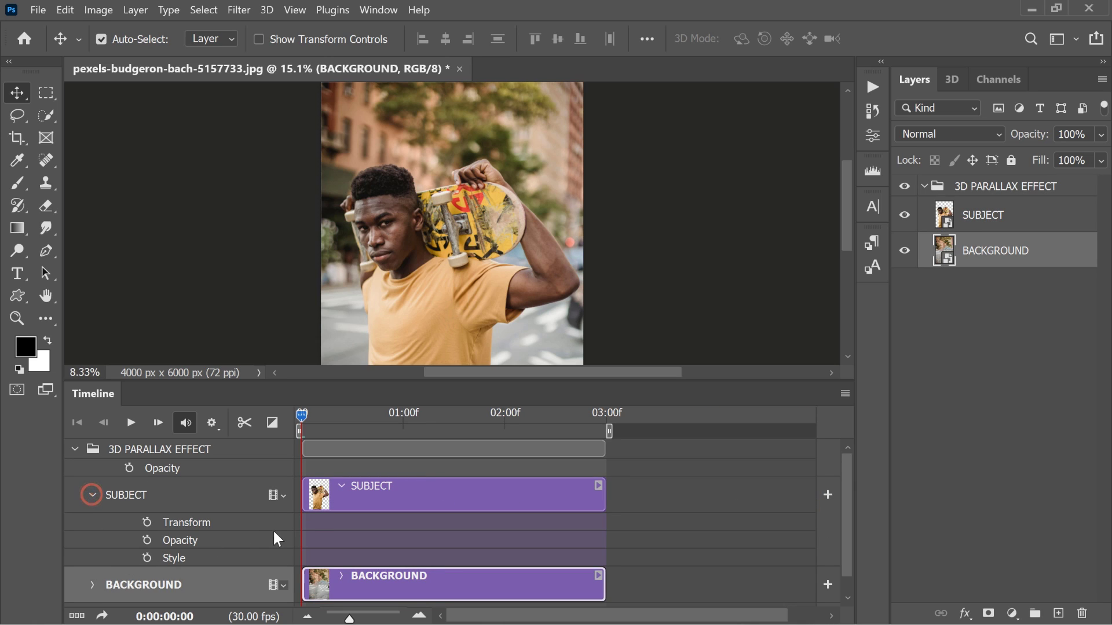
left_click(1000, 221)
scroll(582, 240, "down", 5)
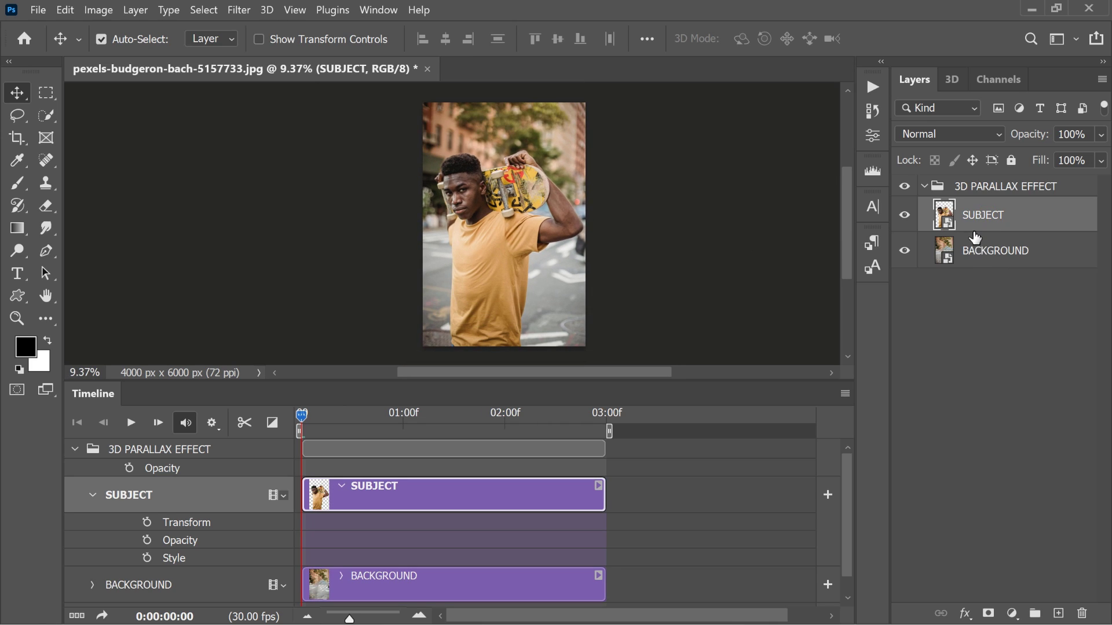
left_click(147, 524)
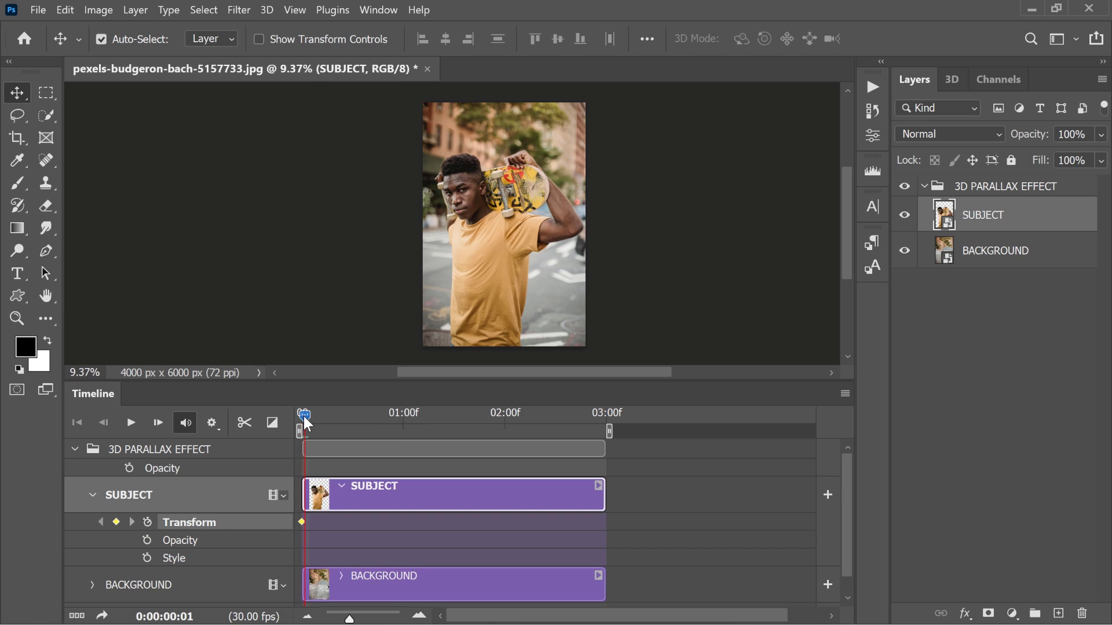
left_click_drag(304, 416, 566, 417)
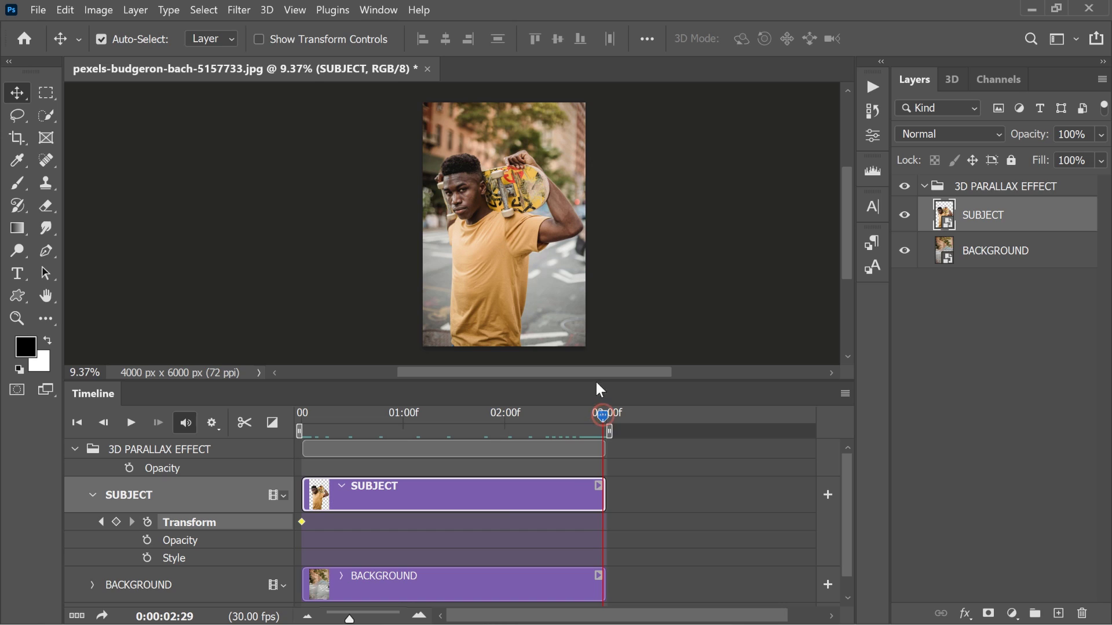
Step: Scale the SUBJECT layer up to about 124% and commit the transform
key("ctrl+t")
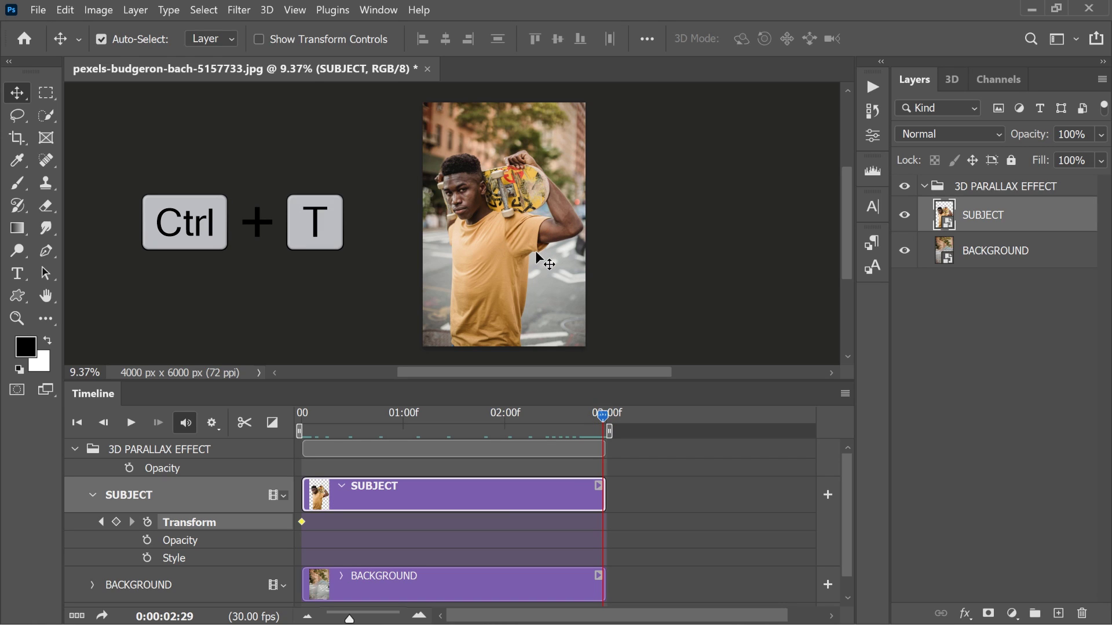
key("ctrl+t")
scroll(553, 237, "down", 3)
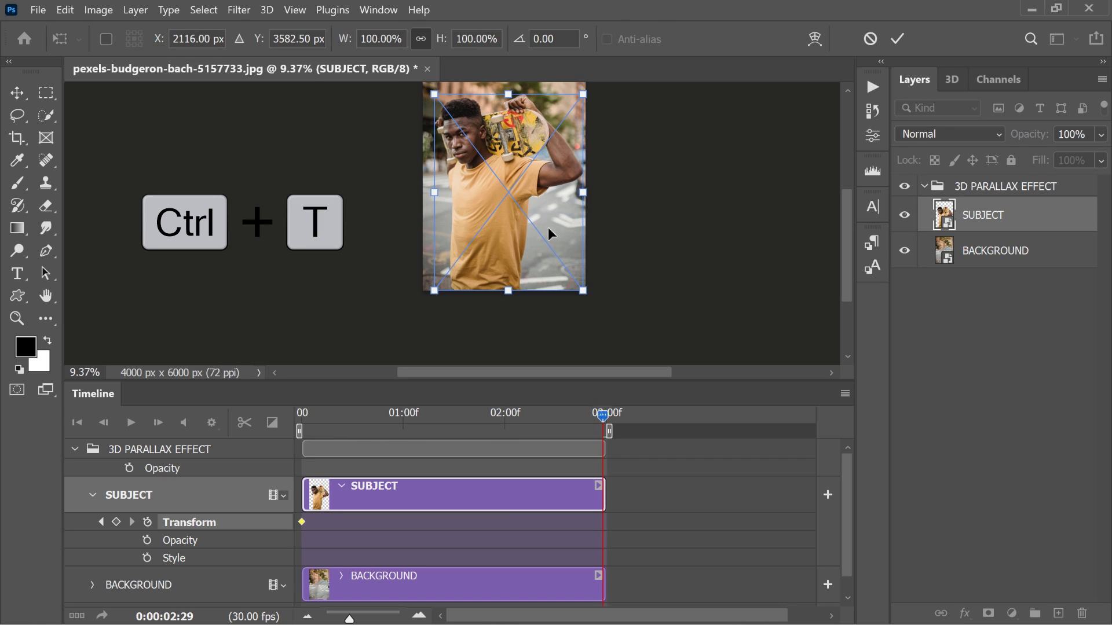
left_click_drag(588, 296, 642, 329)
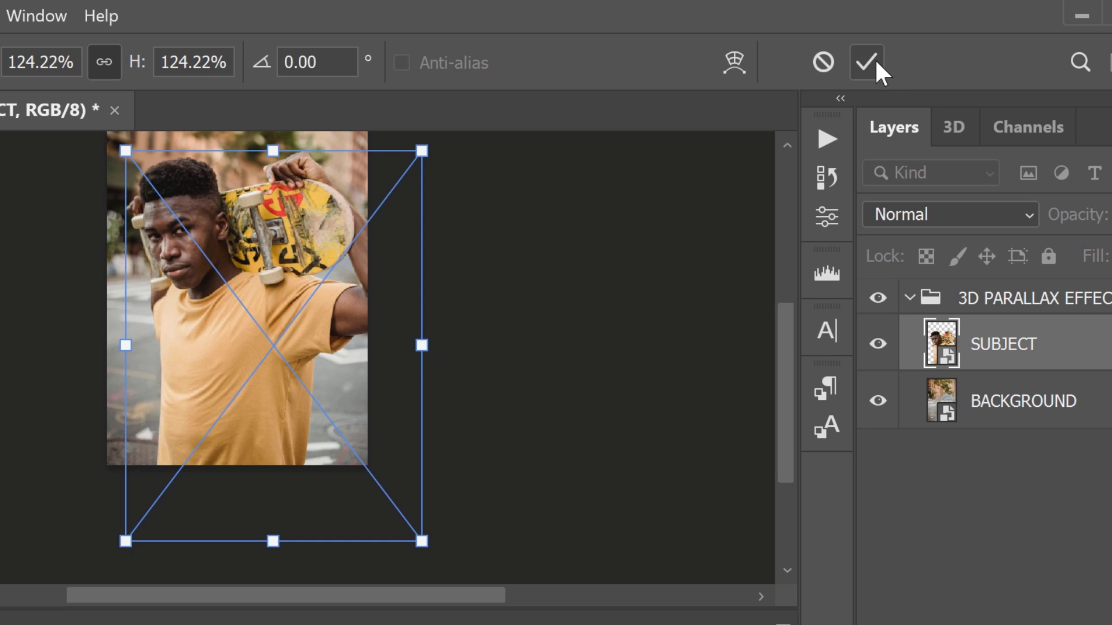
left_click(875, 61)
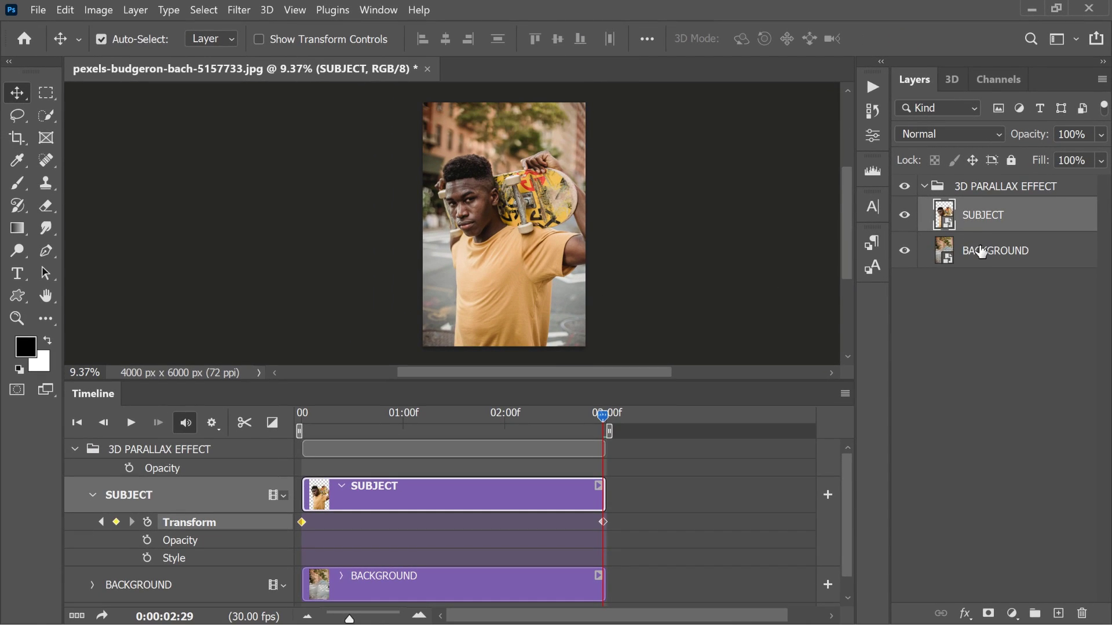
Step: Add a Transform keyframe to BACKGROUND at the first frame
left_click(981, 252)
scroll(640, 322, "down", 1)
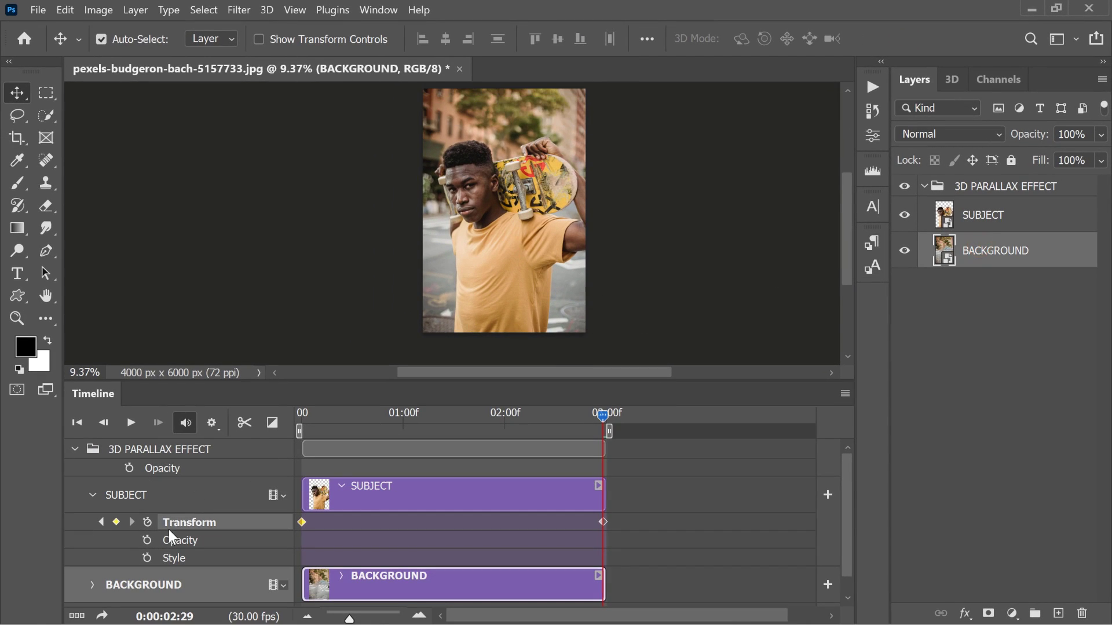
left_click(91, 589)
scroll(365, 550, "down", 3)
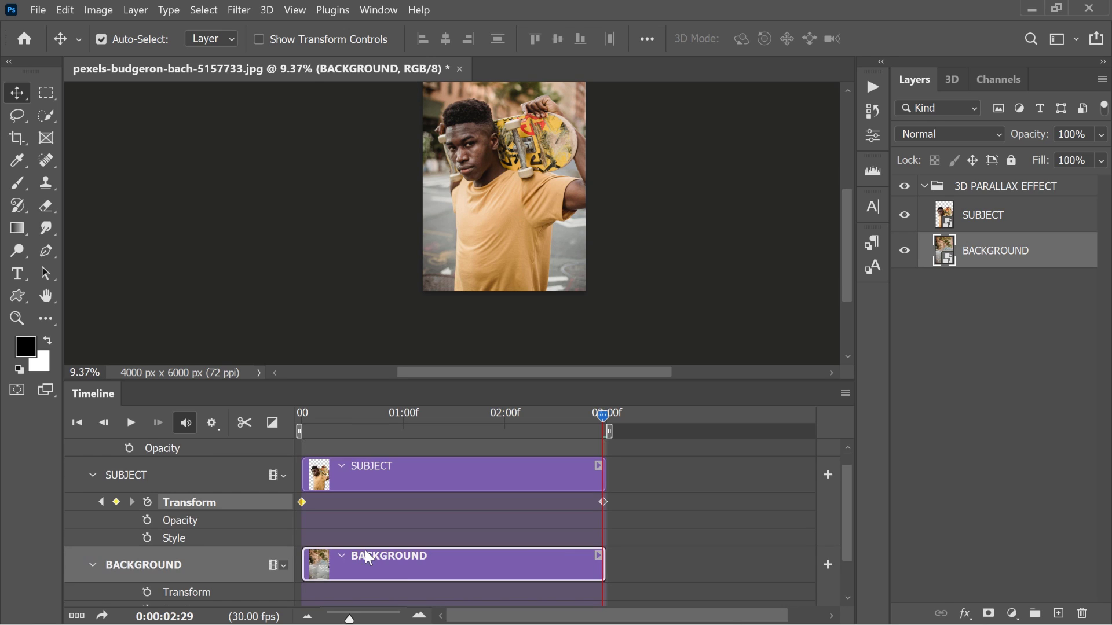
left_click_drag(604, 425, 268, 451)
left_click(148, 539)
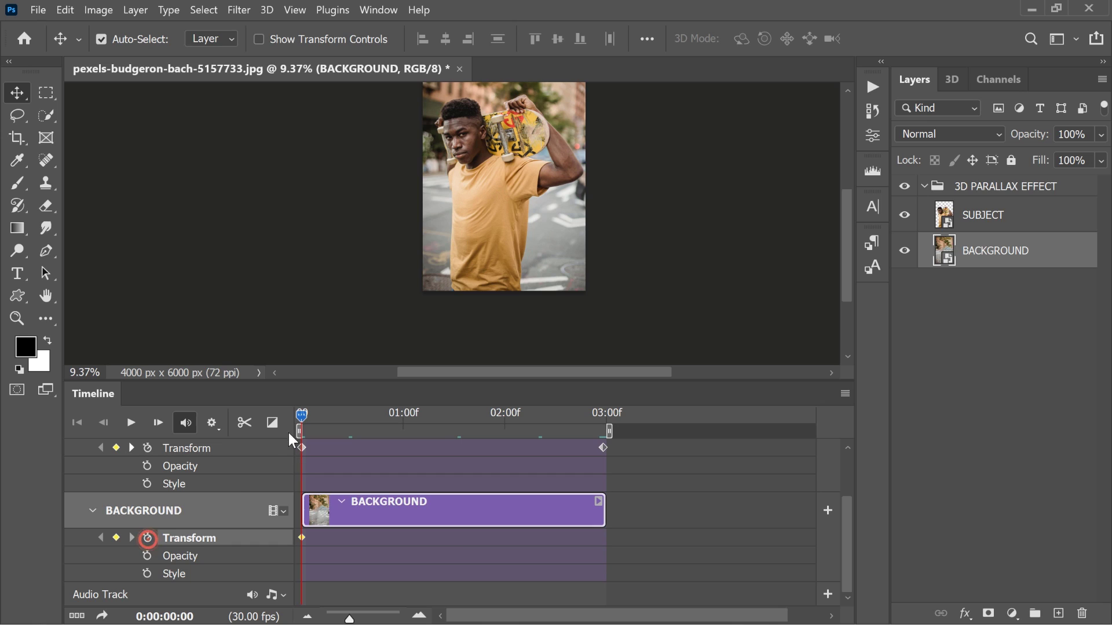
Step: At the clip's end, nudge the background down and scale it to about 126%
left_click_drag(317, 417, 610, 428)
left_click_drag(527, 256, 523, 294)
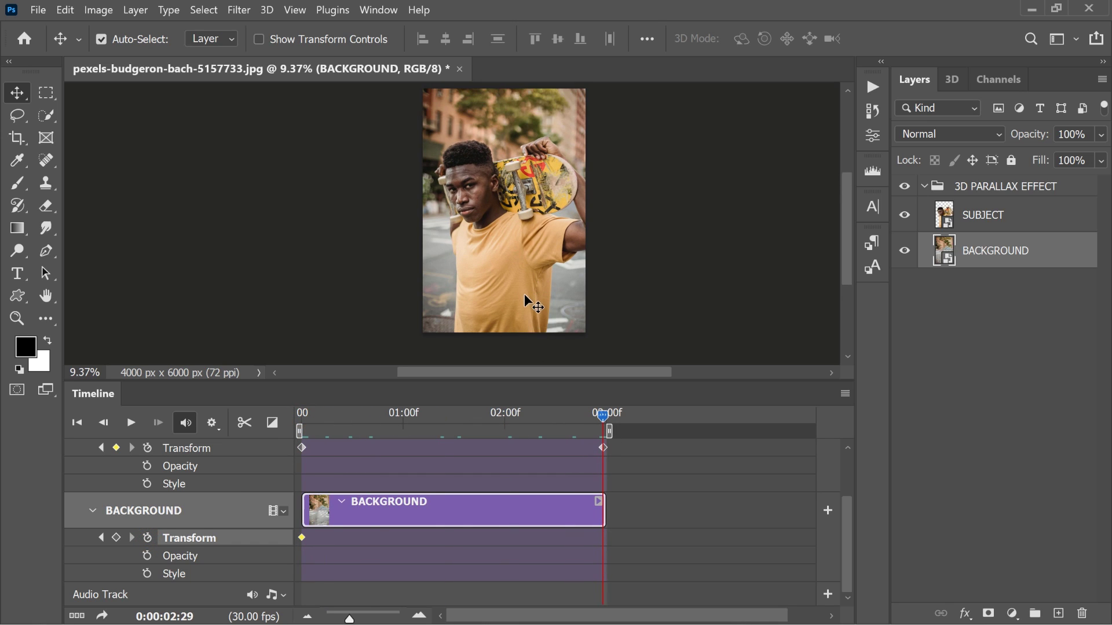
key("ctrl+t")
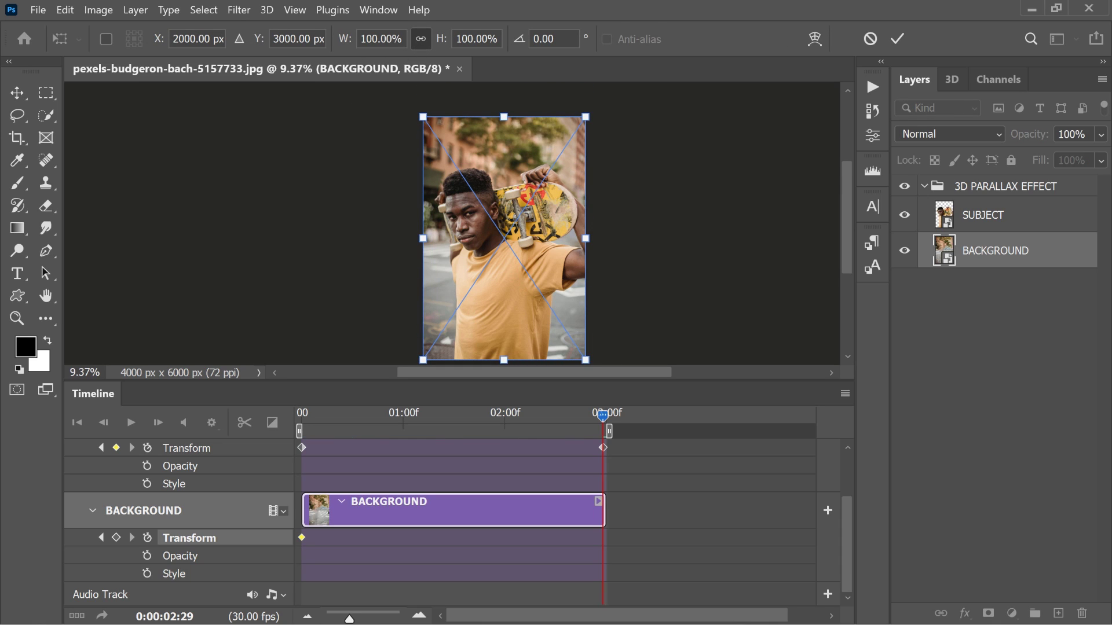
left_click_drag(346, 47, 361, 46)
left_click(897, 40)
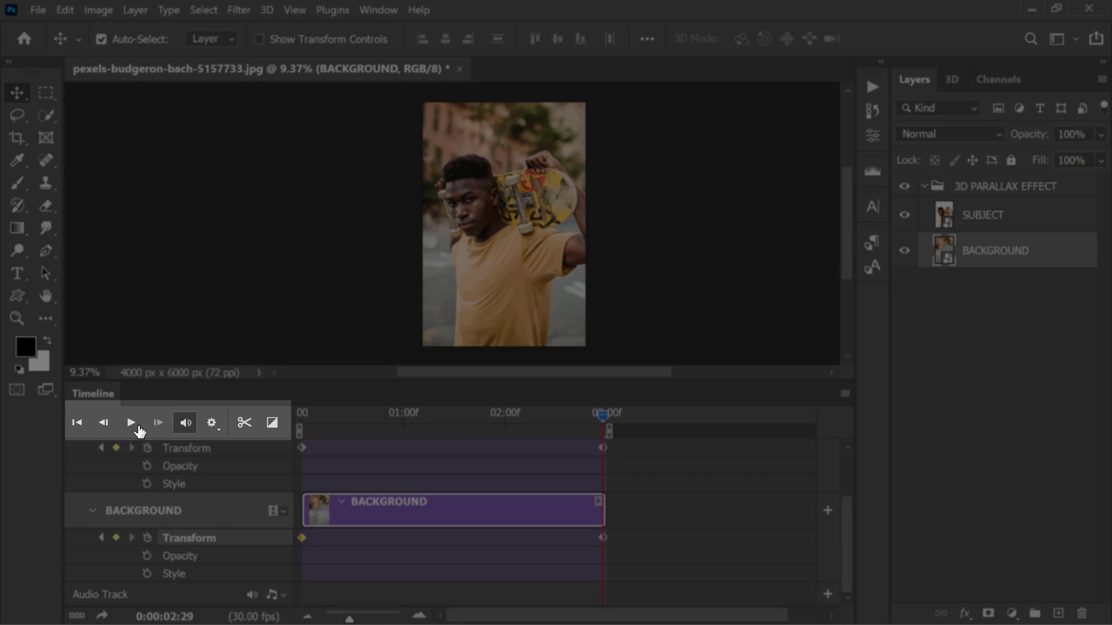
left_click(138, 426)
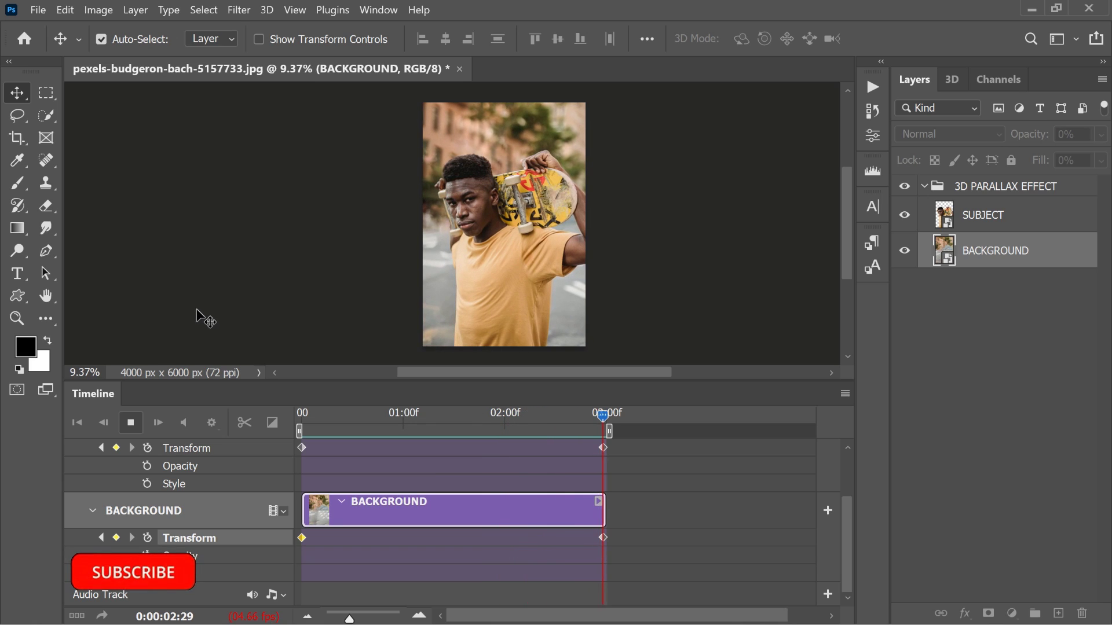
left_click(130, 424)
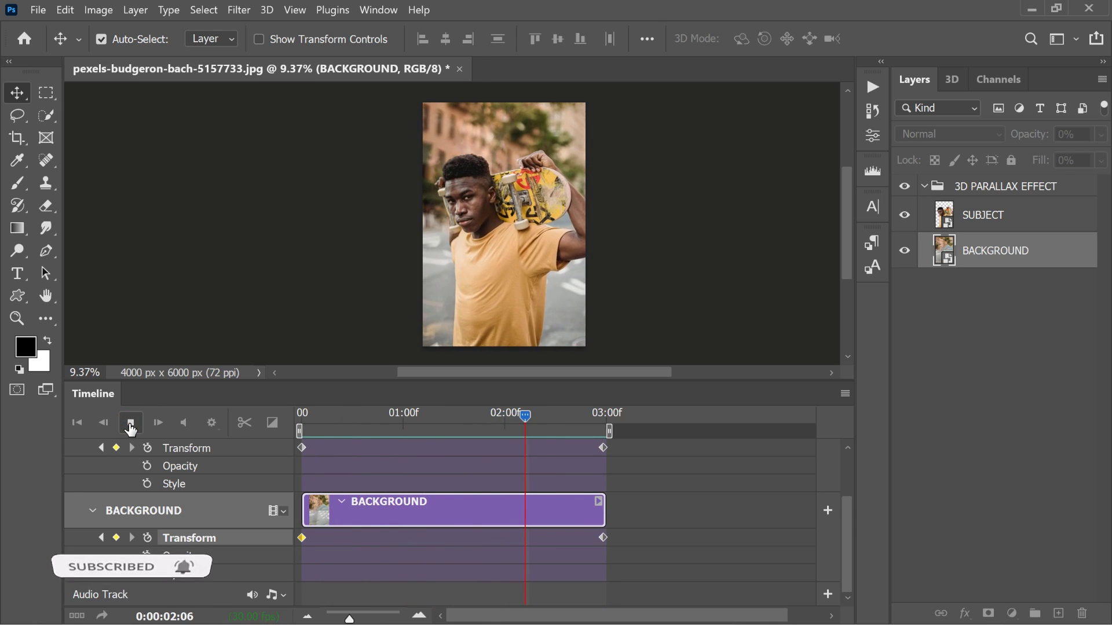
left_click(130, 423)
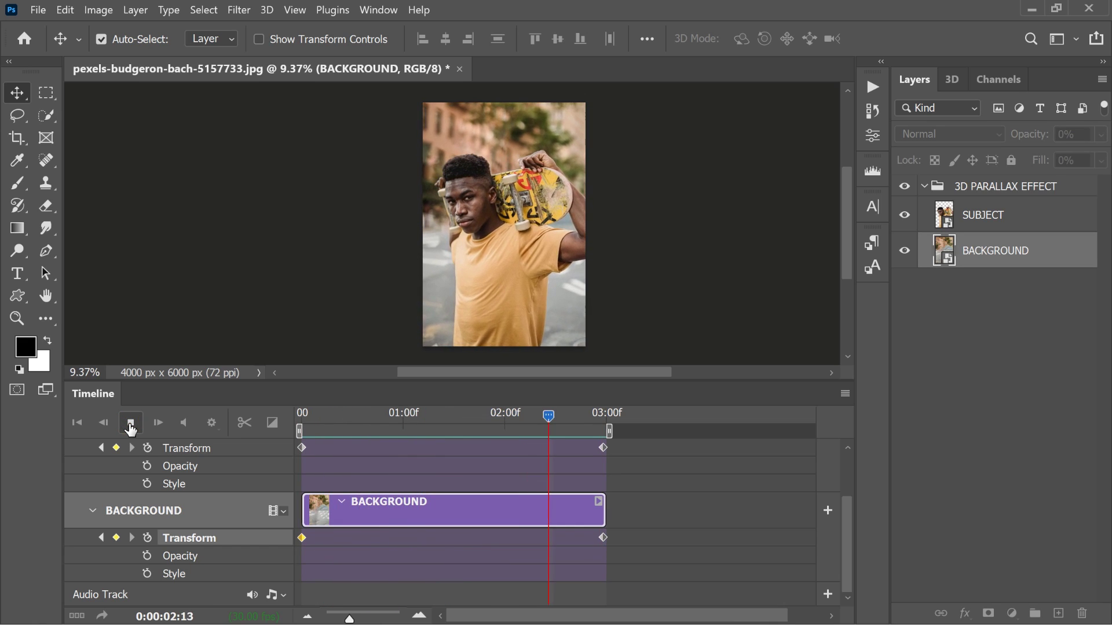
left_click(130, 423)
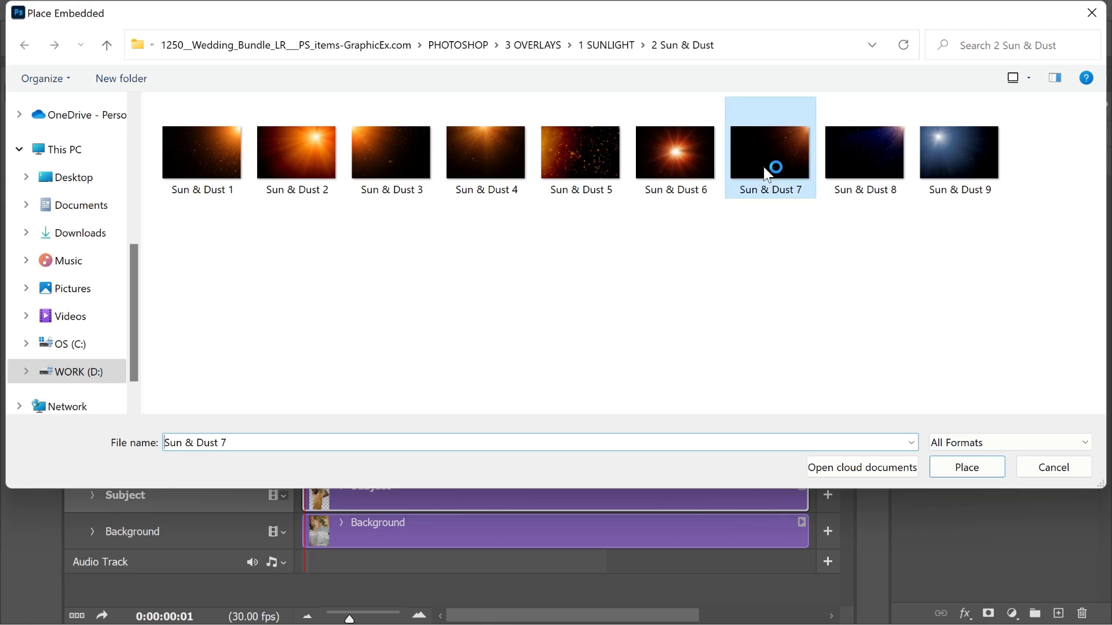
Step: Place Sun & Dust 7, then rotate, flip and scale it to cover the canvas
double_click(768, 174)
left_click_drag(489, 212, 558, 168)
left_click_drag(531, 232, 513, 232)
right_click(513, 232)
left_click(556, 379)
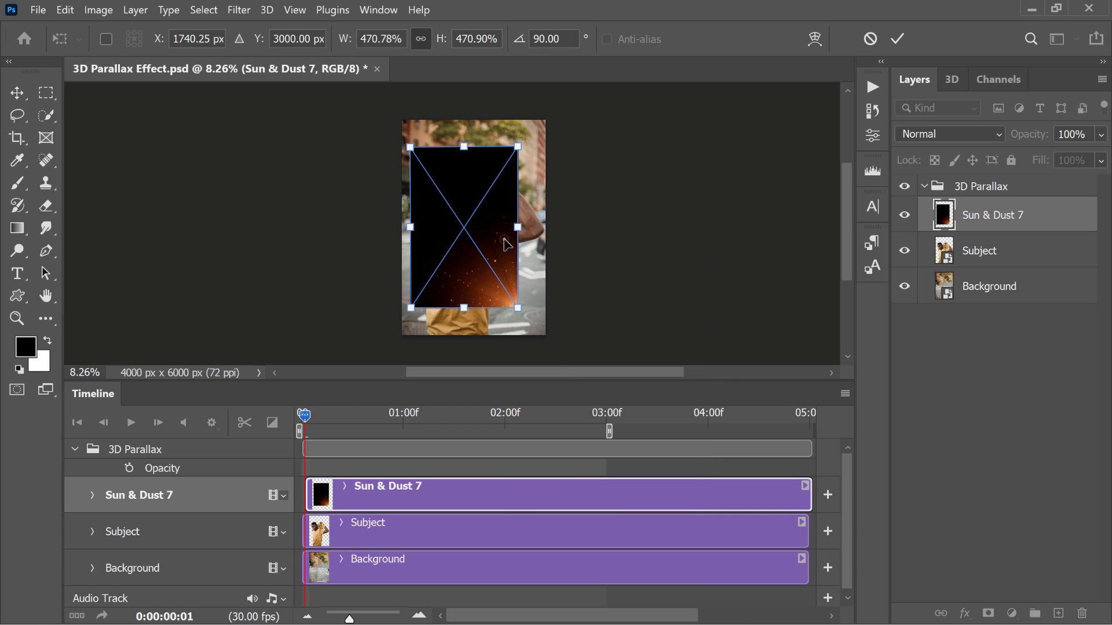
right_click(505, 240)
left_click(550, 368)
left_click_drag(509, 280, 557, 353)
right_click(509, 229)
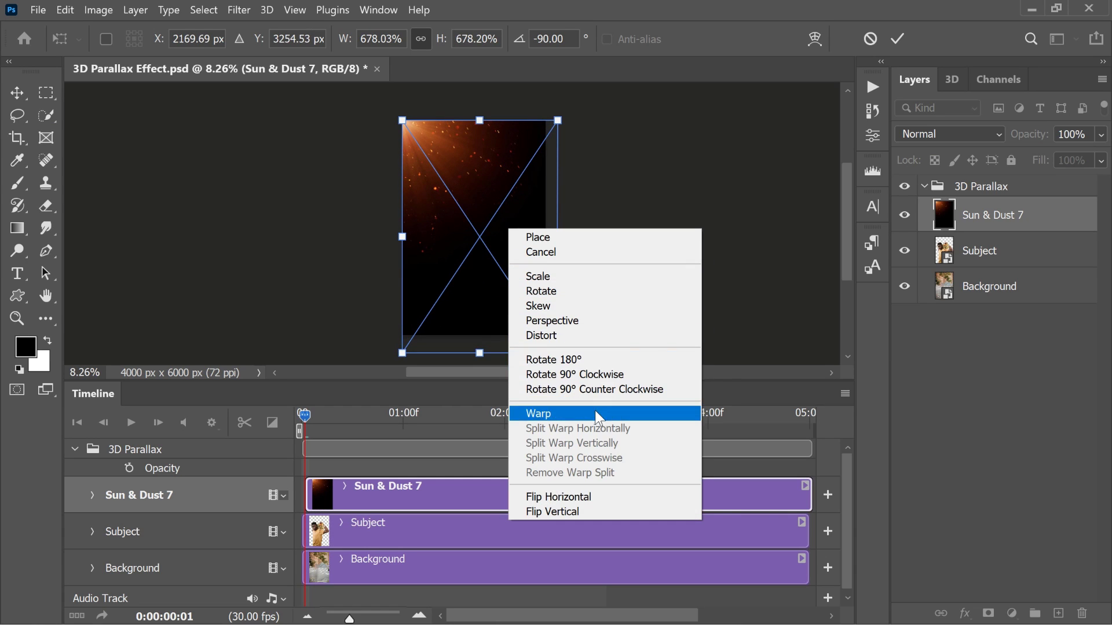
left_click(573, 496)
left_click_drag(528, 248, 517, 247)
key("Return")
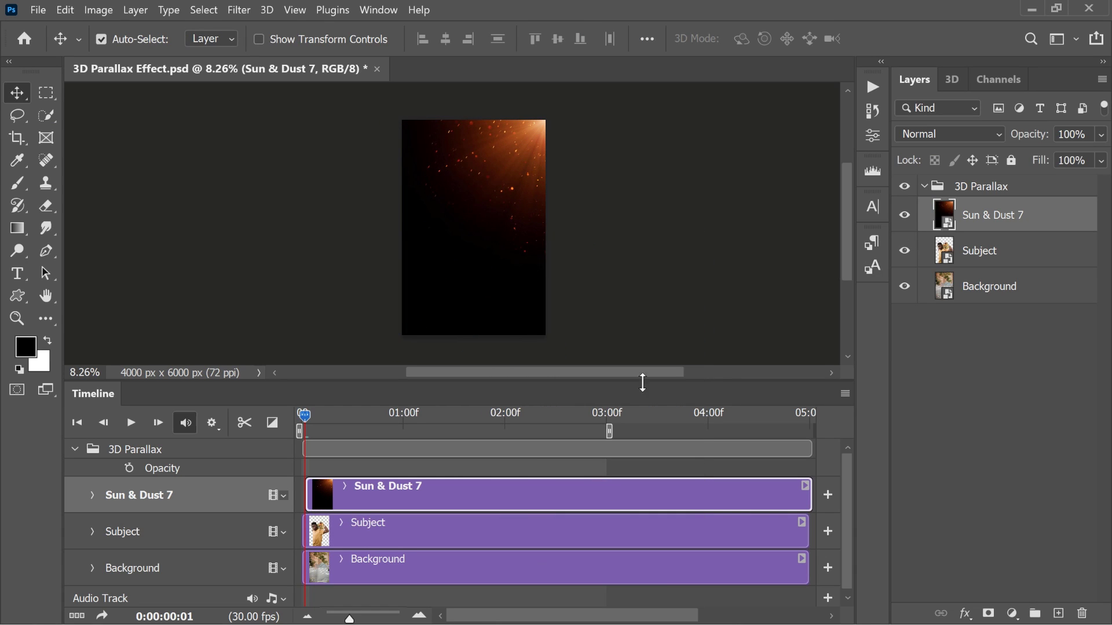
Step: Set the overlay to Screen blend mode and add its starting Transform keyframe
left_click(950, 133)
left_click(927, 290)
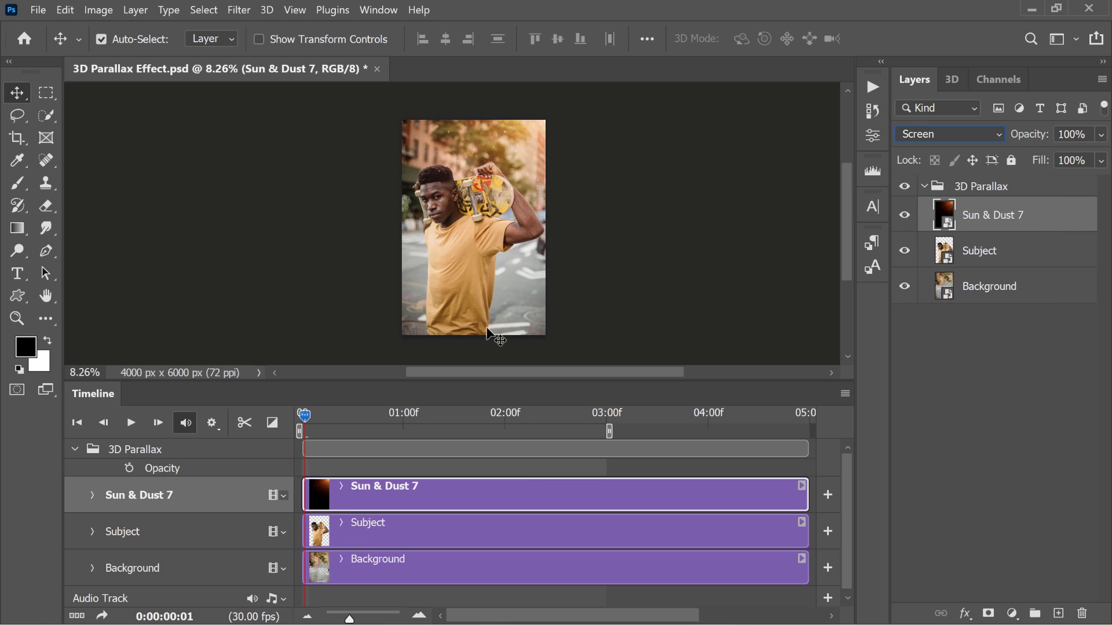
left_click(92, 495)
left_click(147, 522)
Step: At 03:00 shift the overlay up and right, then preview the animation
left_click_drag(304, 415, 607, 415)
key("ctrl+t")
left_click_drag(532, 173, 545, 154)
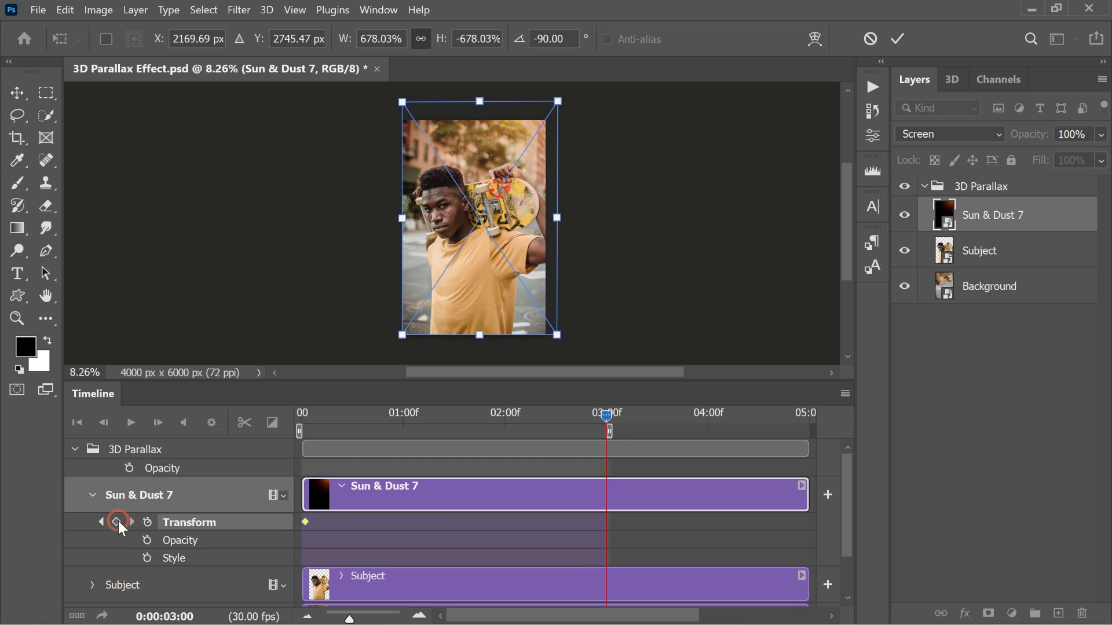
left_click(896, 39)
key("space")
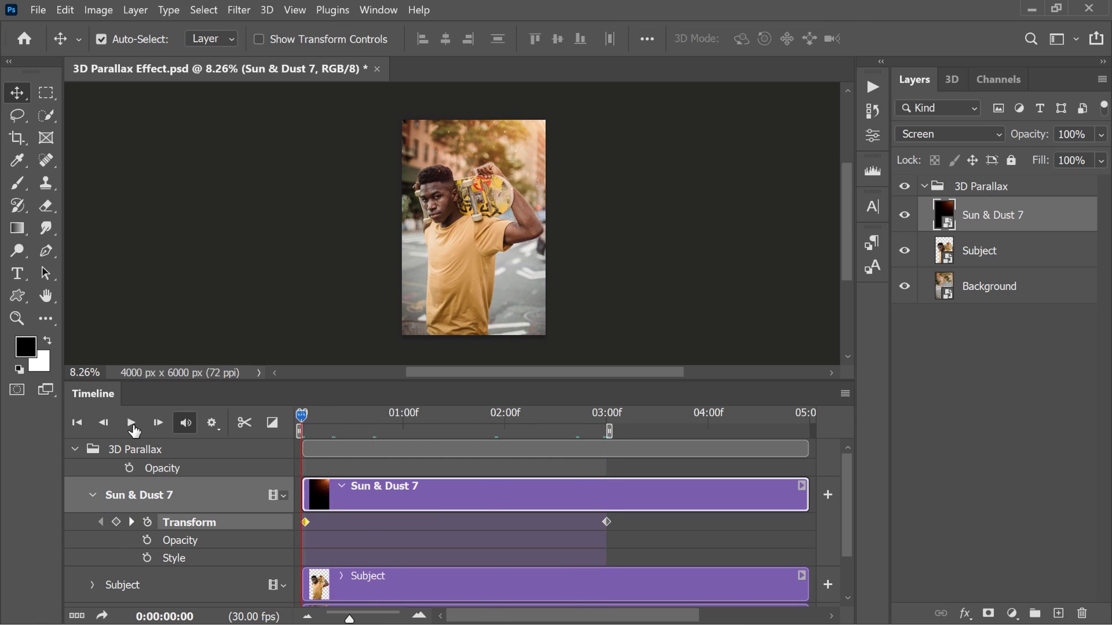
left_click(130, 426)
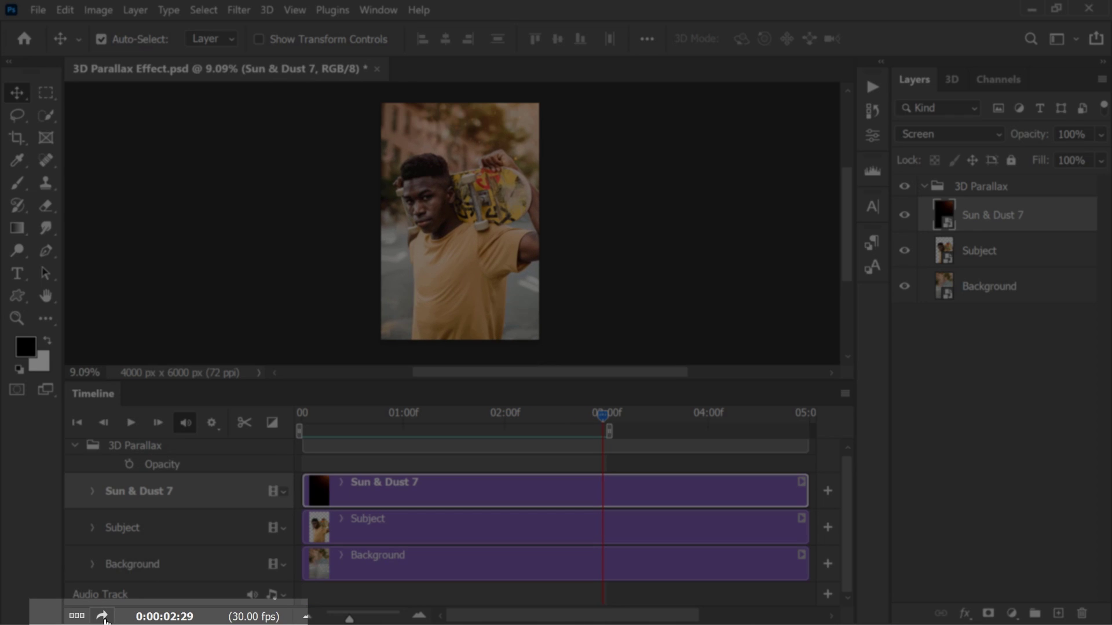
Step: Open Render Video and rename the output to '3D Parallax Effect with sun.mp4'
left_click(102, 616)
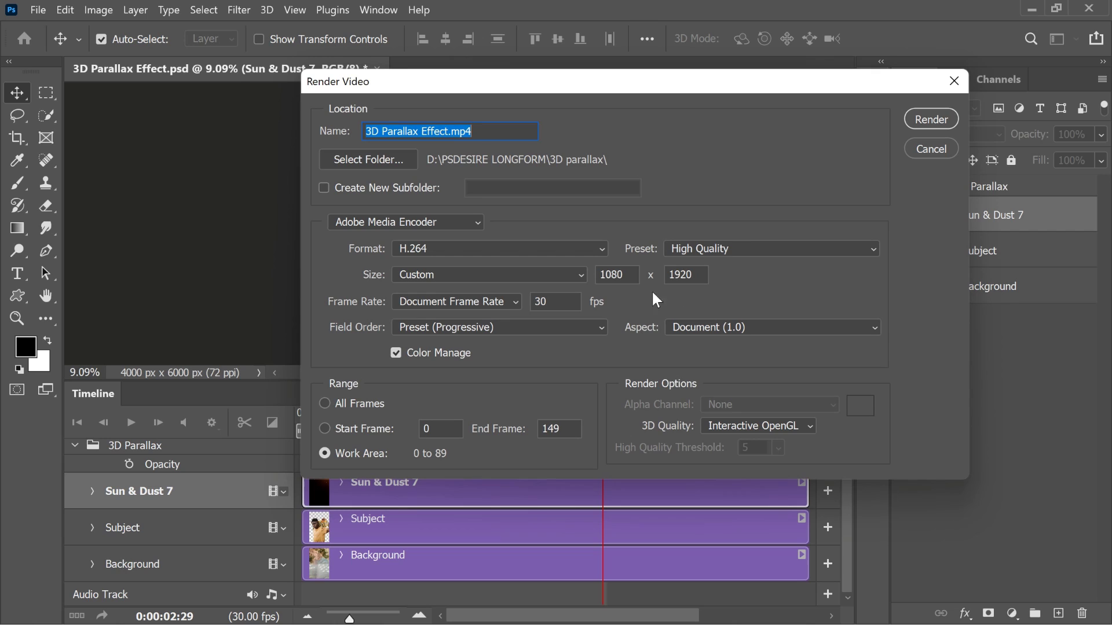
left_click(695, 274)
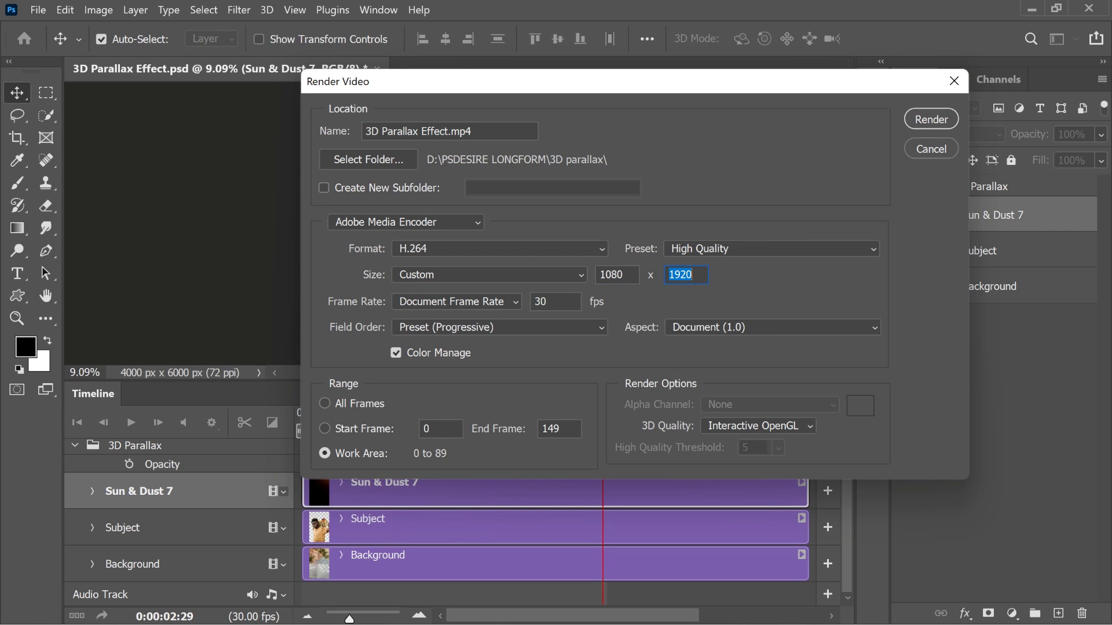
left_click(447, 134)
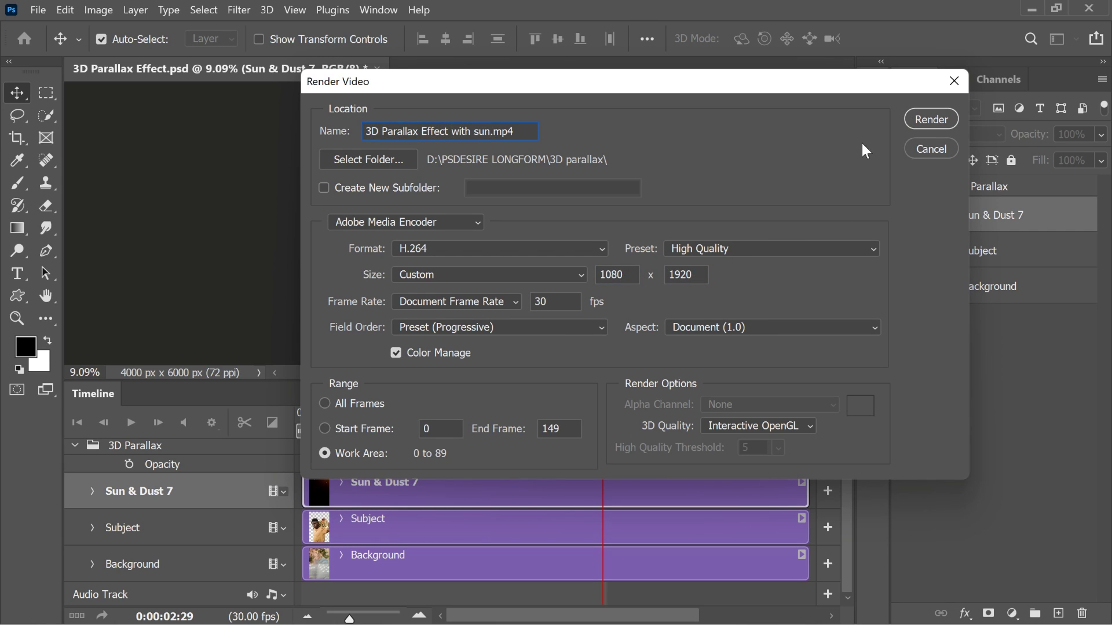